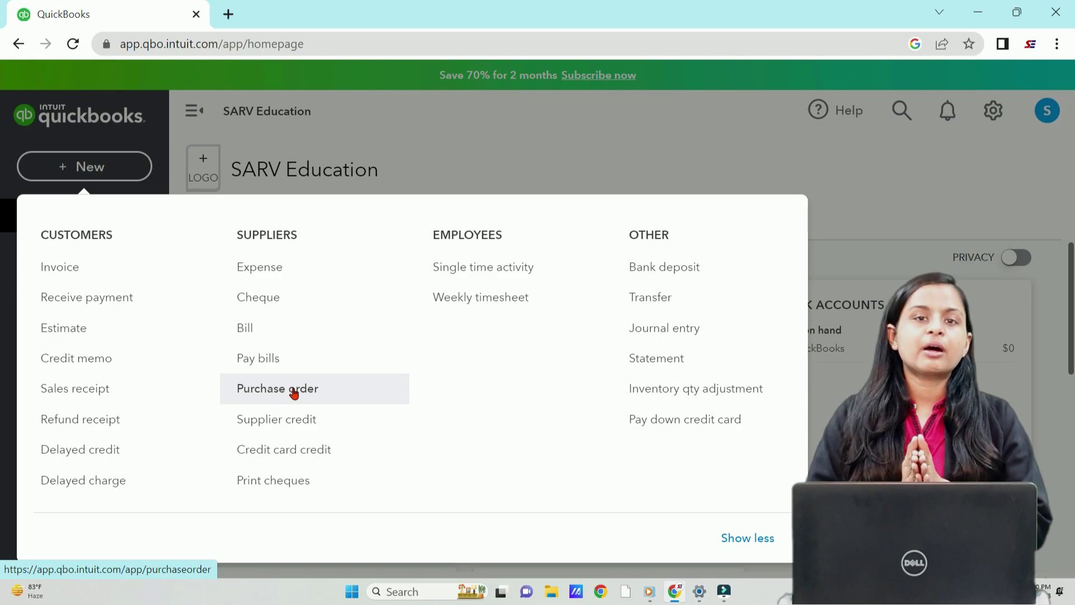
# Step: Create a new purchase order and choose Shyam Enterprises as the supplier
pyautogui.click(294, 393)
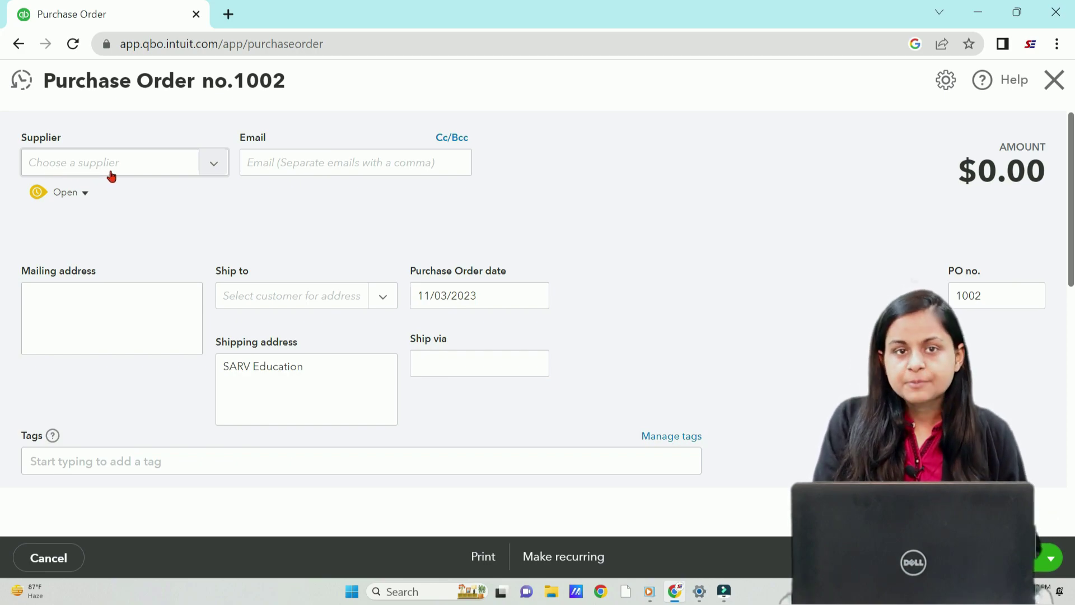
pyautogui.click(214, 166)
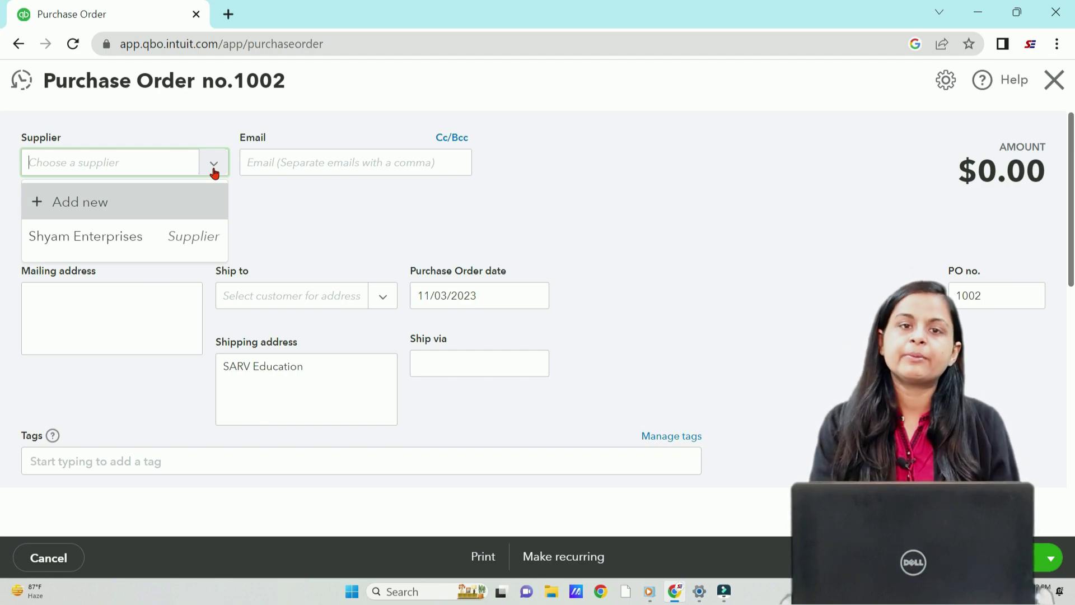
pyautogui.click(151, 255)
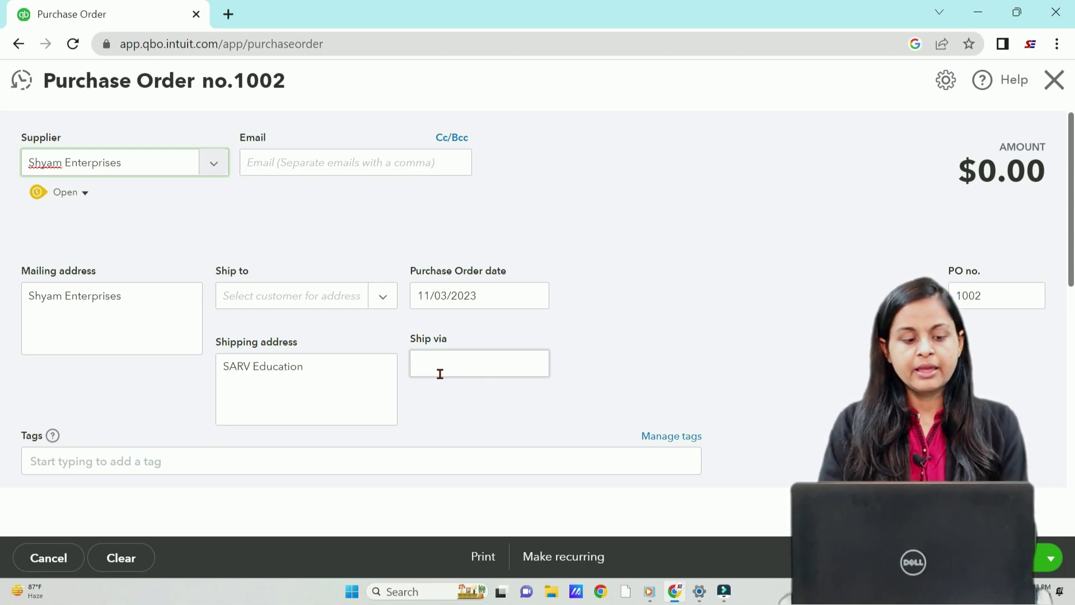
# Step: Review the tax options for the purchase order amounts and select Exclusive of Tax
pyautogui.scroll(-1, 440, 374)
pyautogui.scroll(-1, 440, 377)
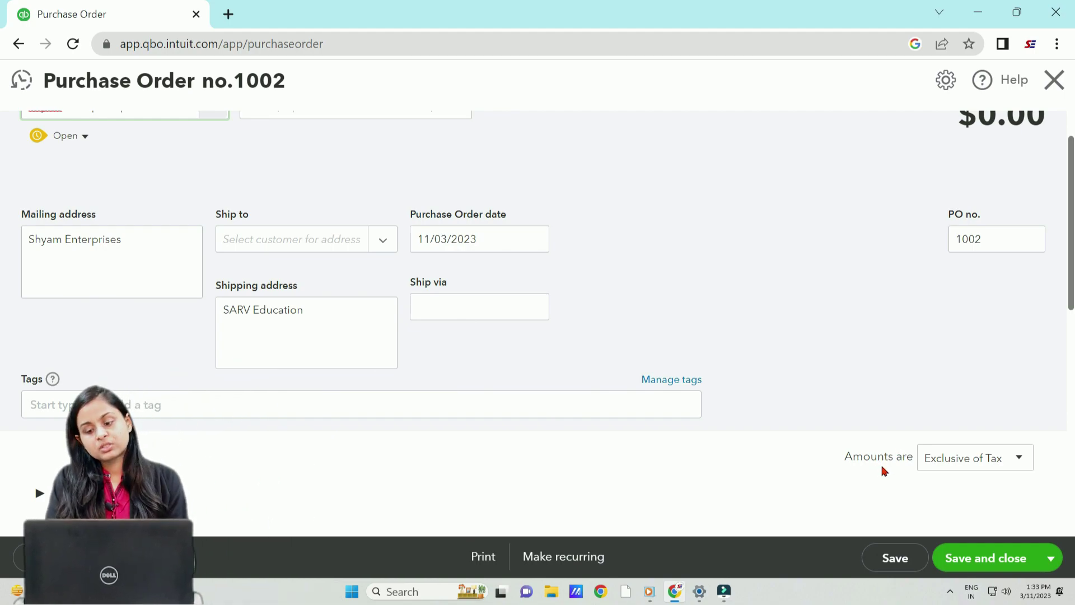
pyautogui.scroll(-1, 884, 470)
pyautogui.scroll(-1, 883, 470)
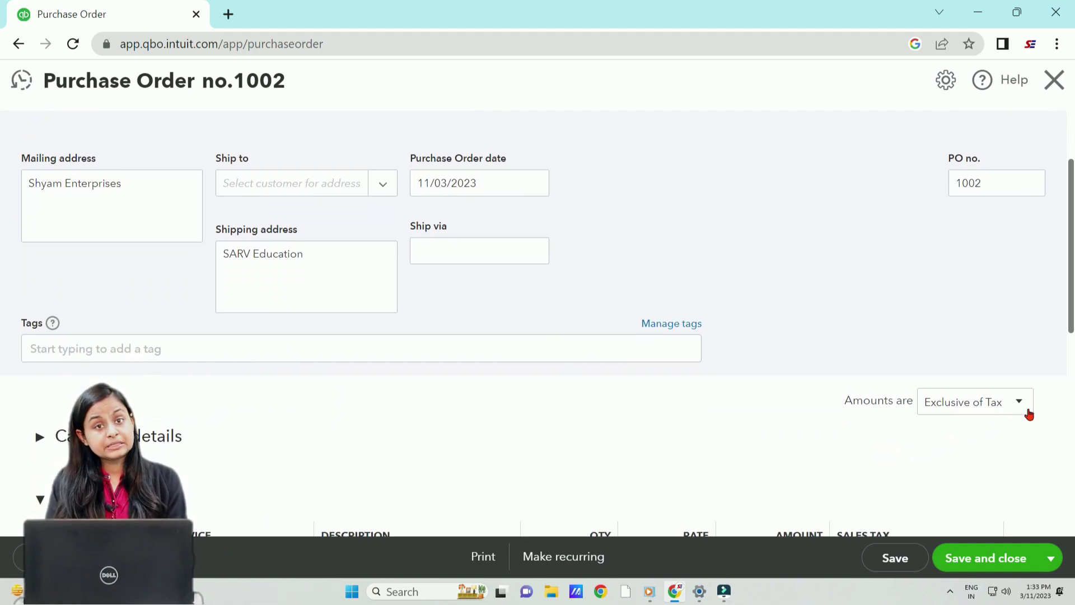
pyautogui.click(1016, 404)
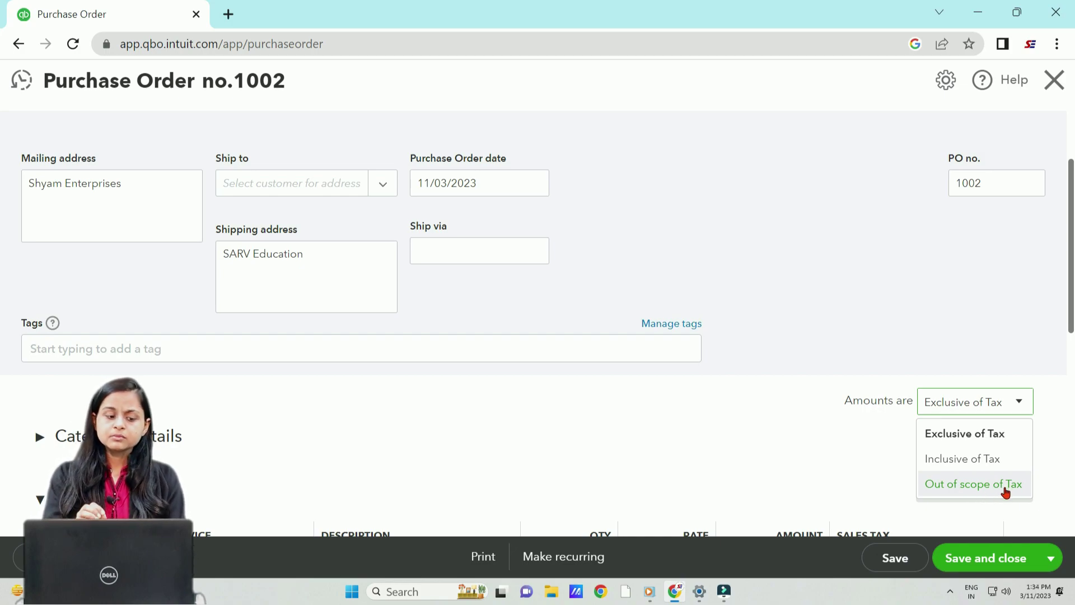
pyautogui.scroll(-1, 1045, 476)
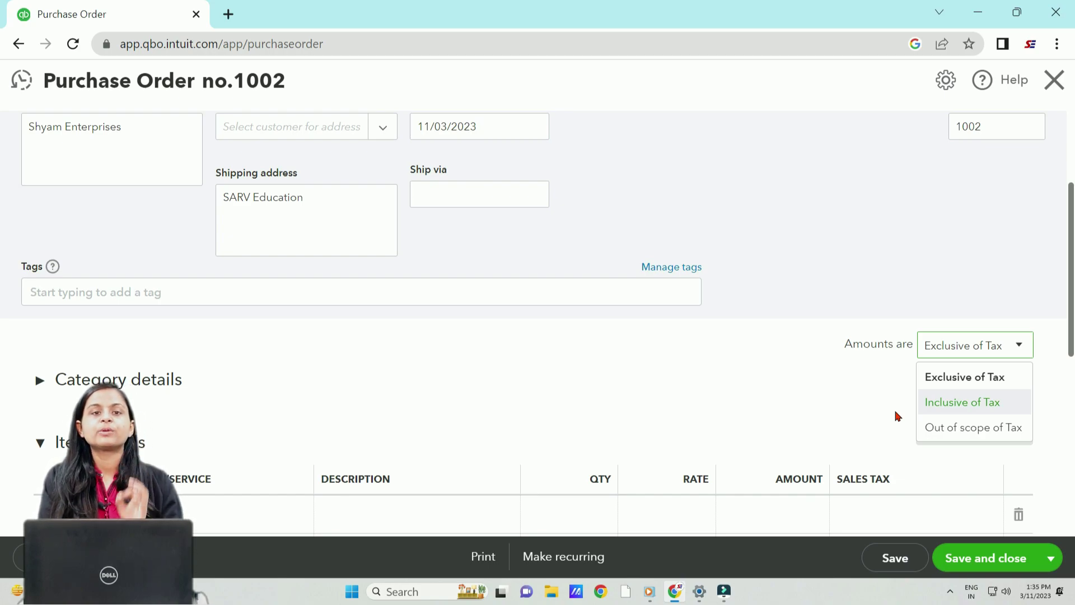
pyautogui.scroll(-1, 896, 417)
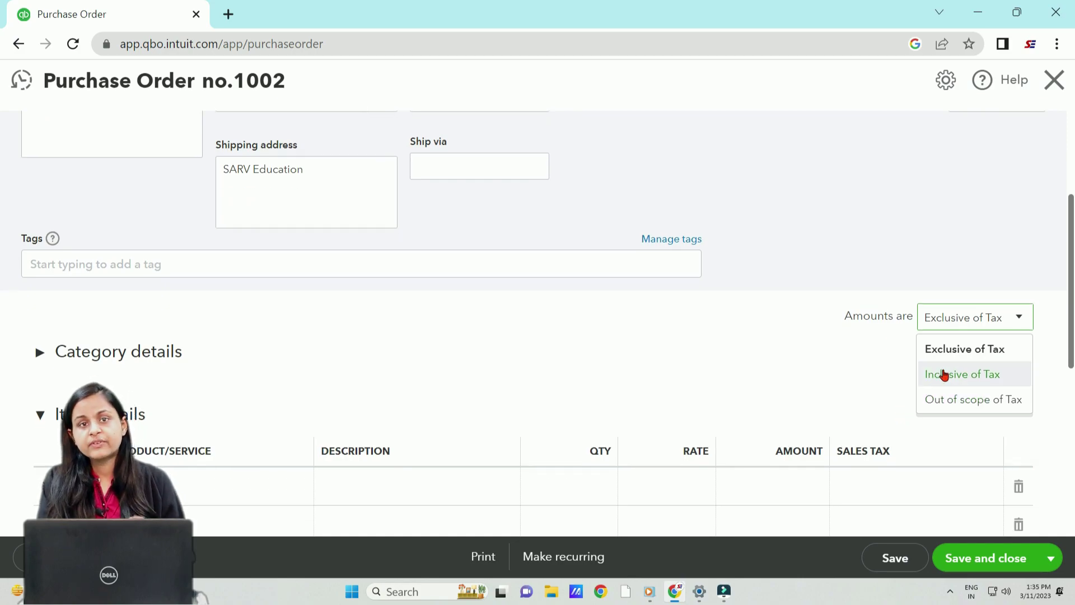
pyautogui.click(950, 361)
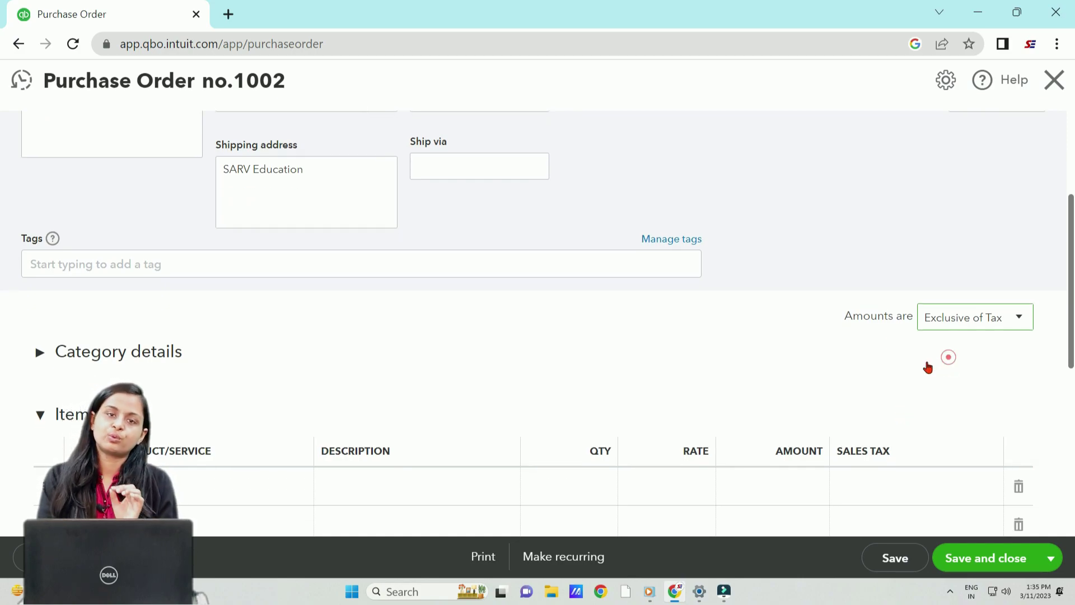
# Step: Add Samsung Galaxy M33 - Black to the first item line with a quantity of 5
pyautogui.scroll(-1, 864, 377)
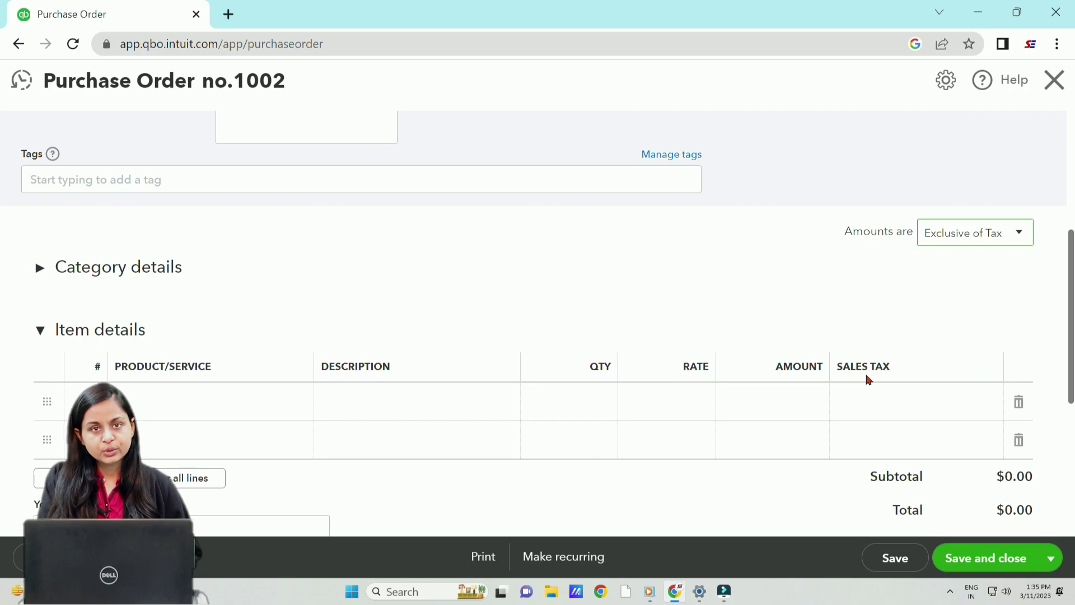
pyautogui.scroll(-1, 866, 377)
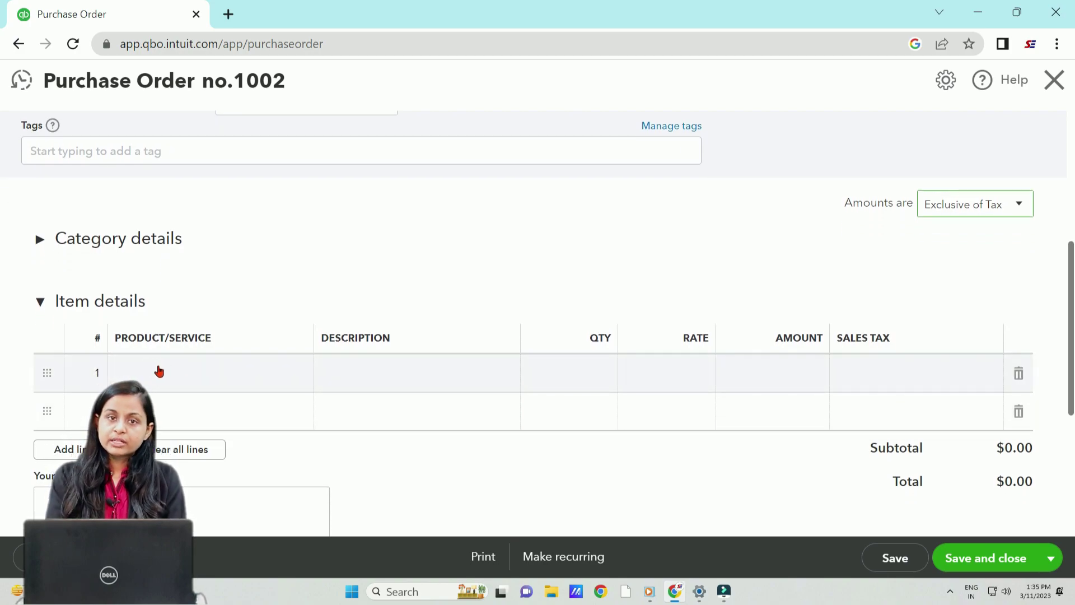
pyautogui.click(163, 377)
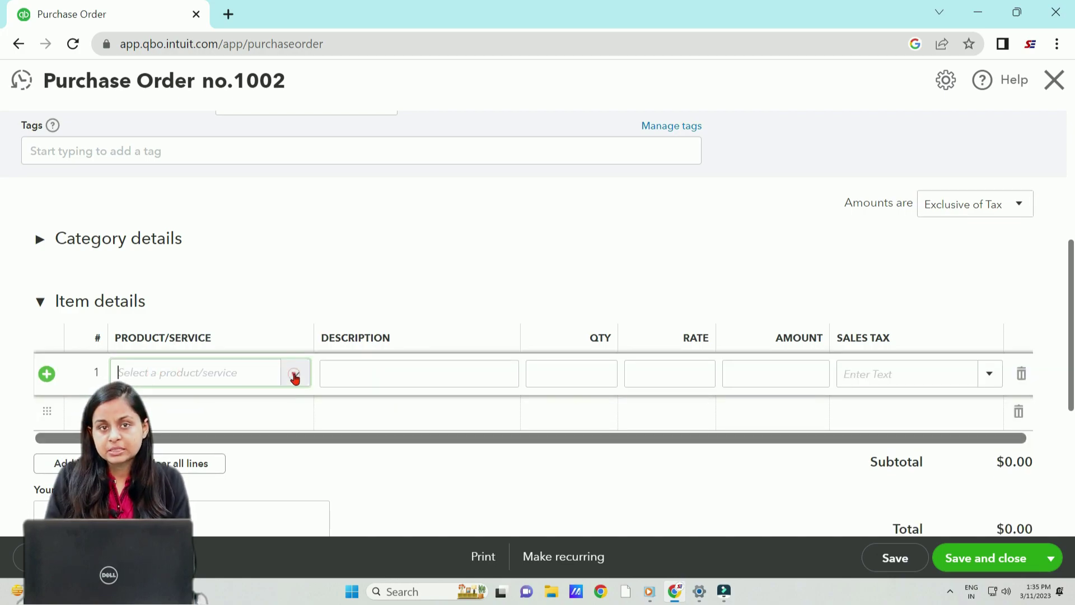
pyautogui.click(295, 375)
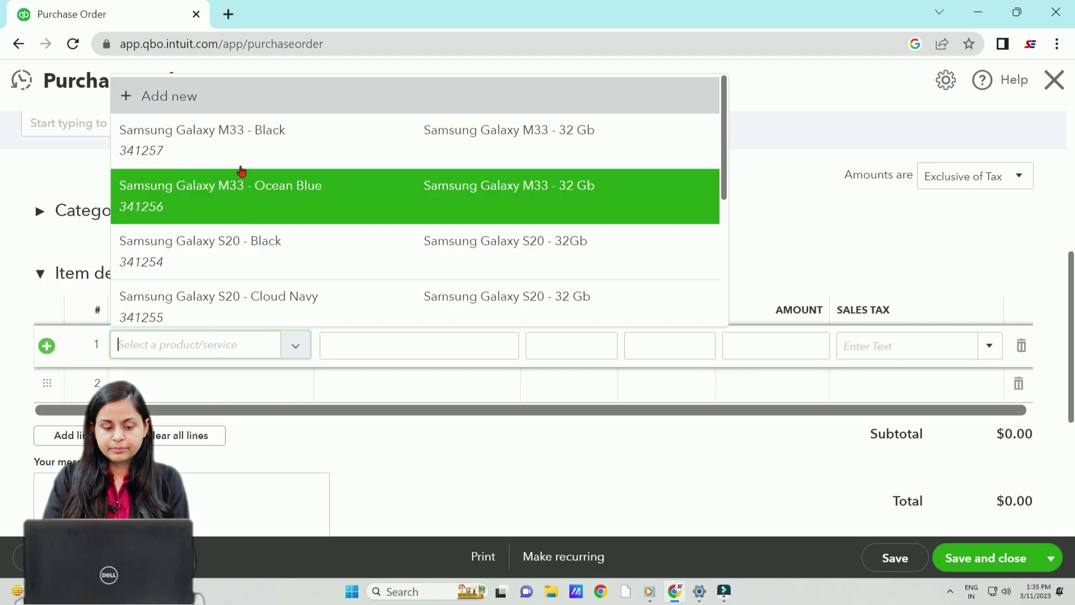
pyautogui.click(242, 165)
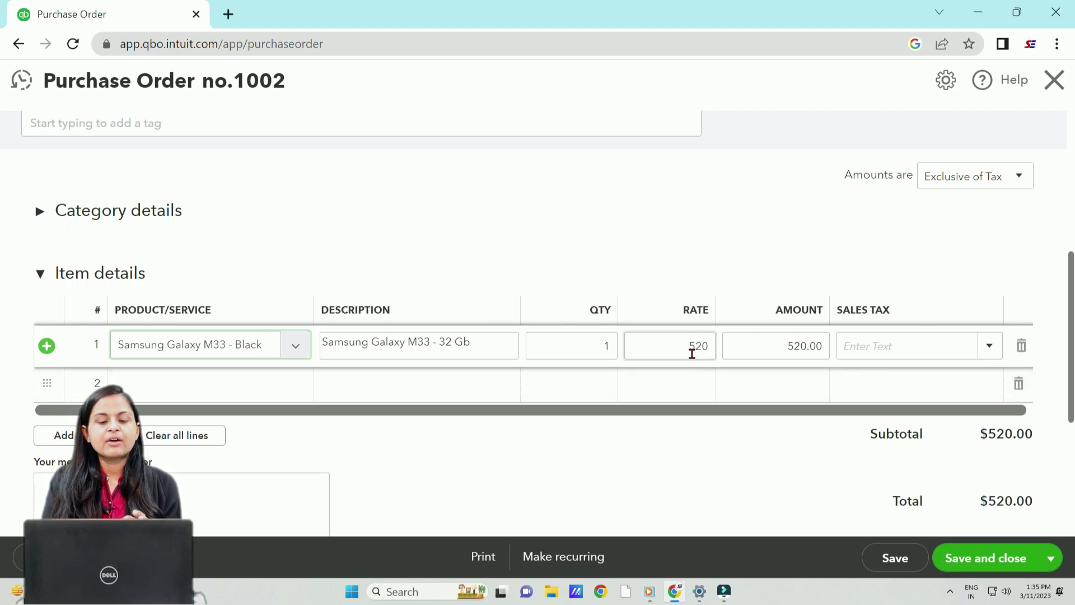
pyautogui.click(606, 348)
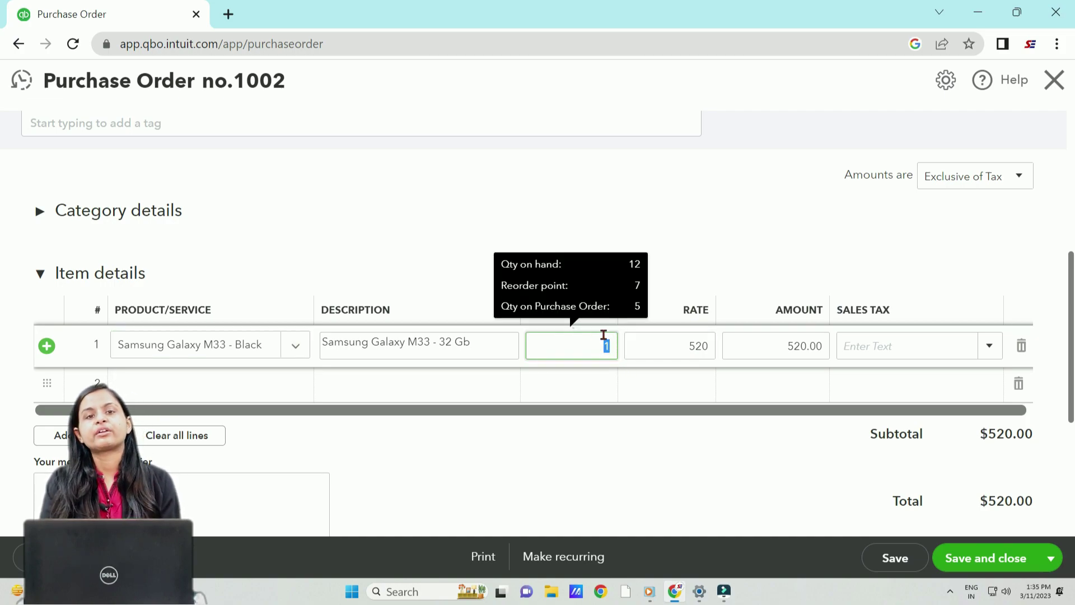
pyautogui.click(607, 345)
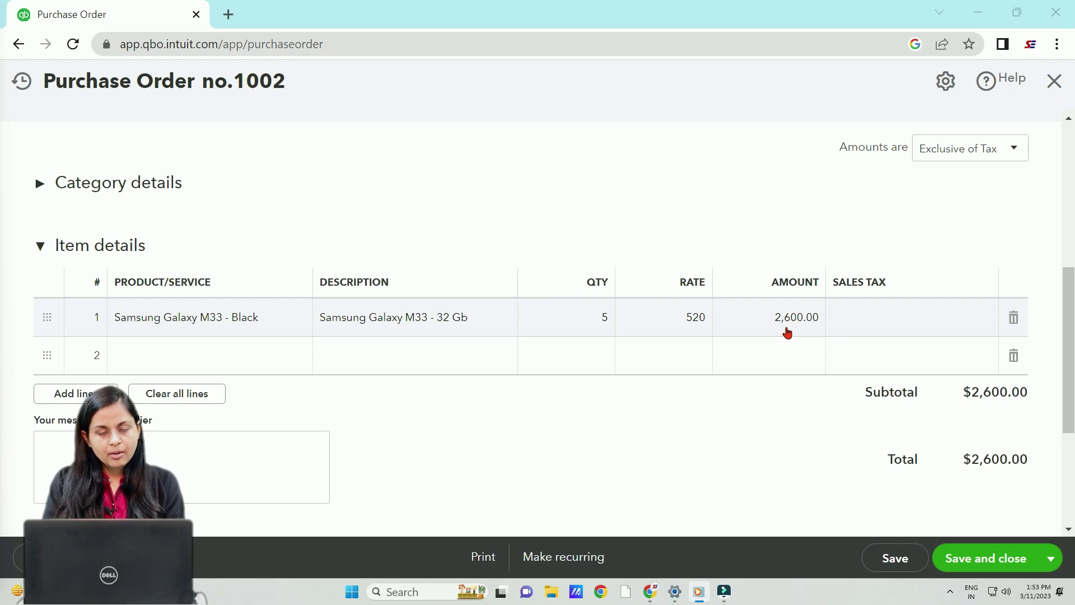
# Step: Apply the HST ON (13%) sales tax to the Samsung Galaxy M33 - Black line
pyautogui.click(840, 322)
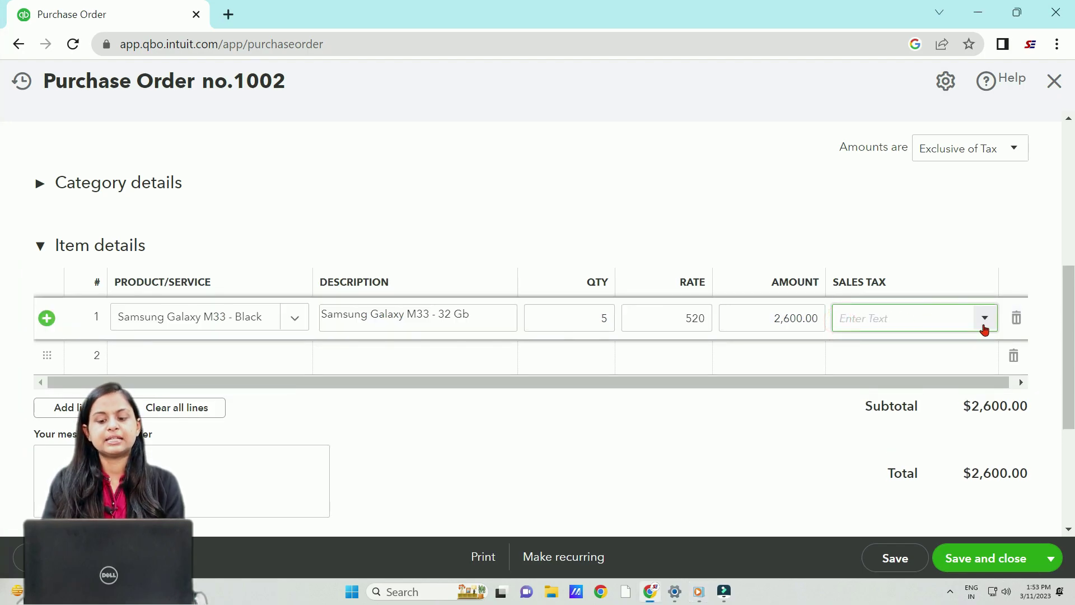
pyautogui.click(983, 322)
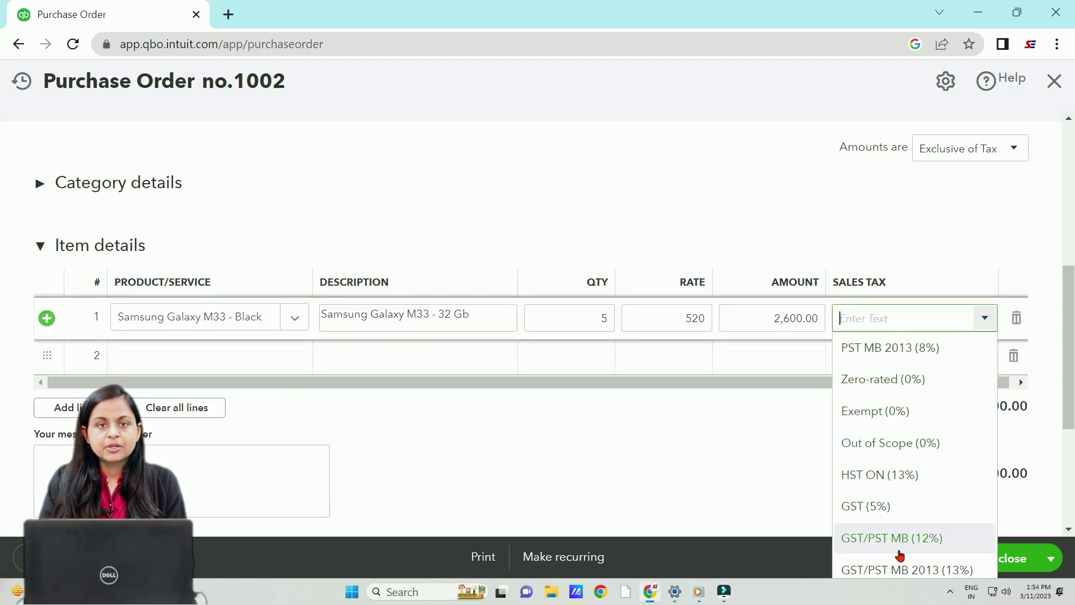
pyautogui.scroll(-3, 1036, 498)
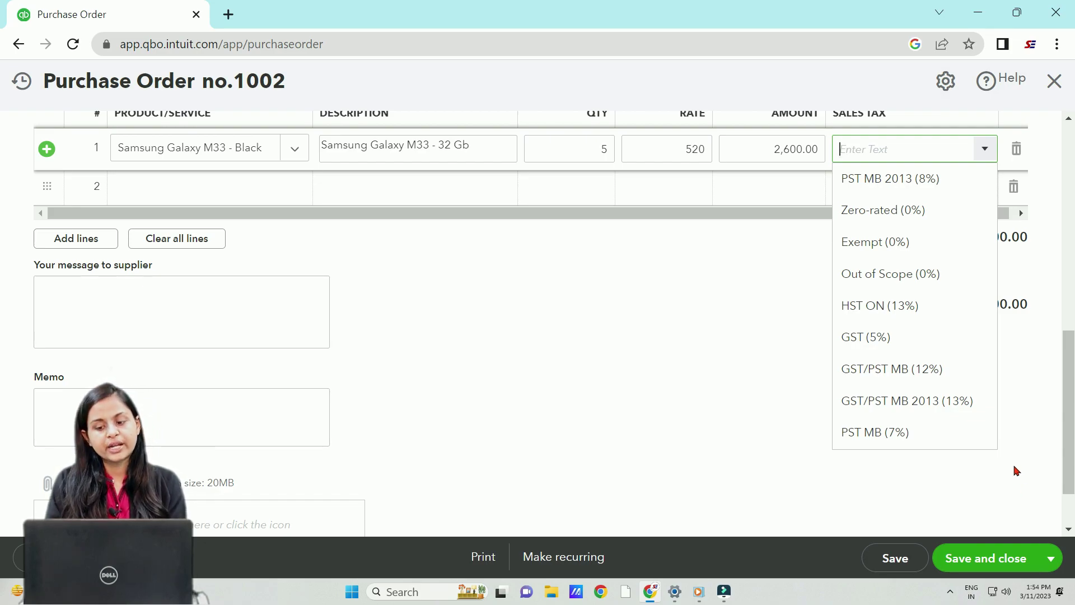
pyautogui.click(900, 311)
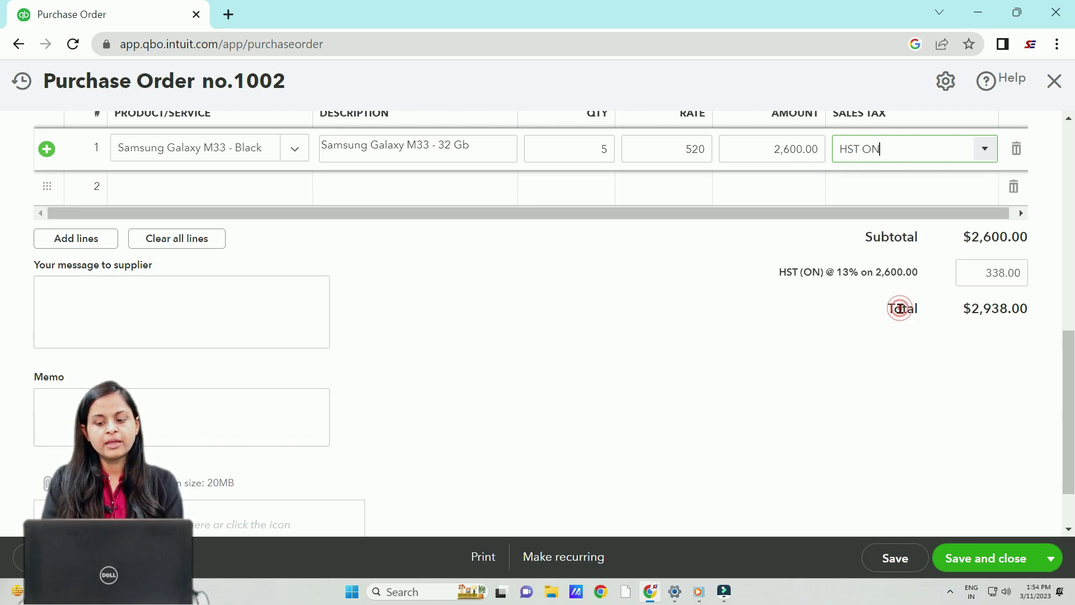
# Step: Add Samsung Galaxy M33 - Ocean Blue to the second item line with a quantity of 4
pyautogui.click(294, 187)
pyautogui.click(302, 324)
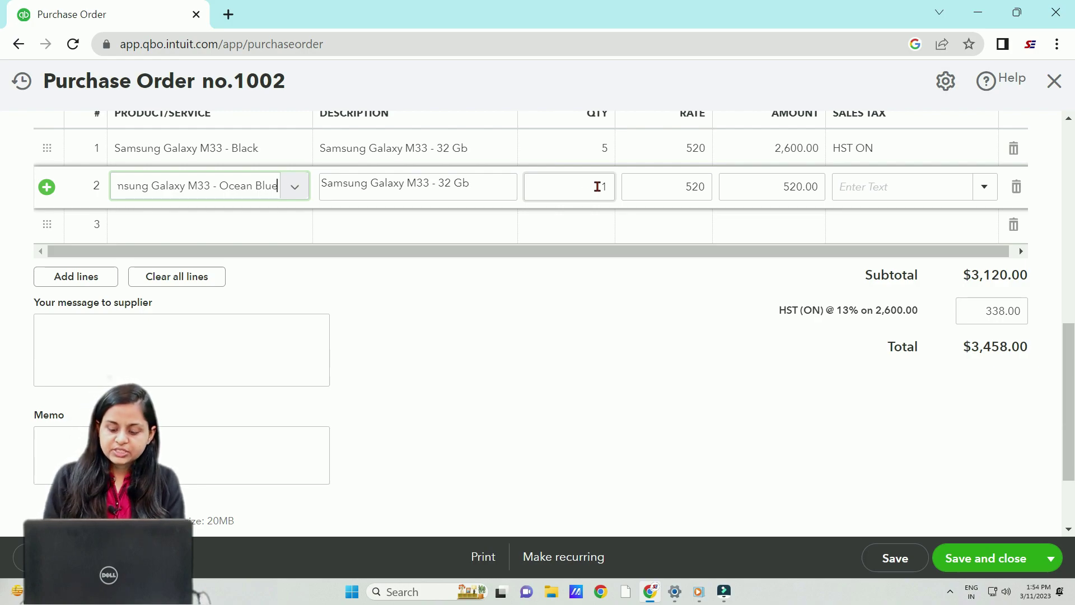
pyautogui.click(597, 187)
pyautogui.write('4')
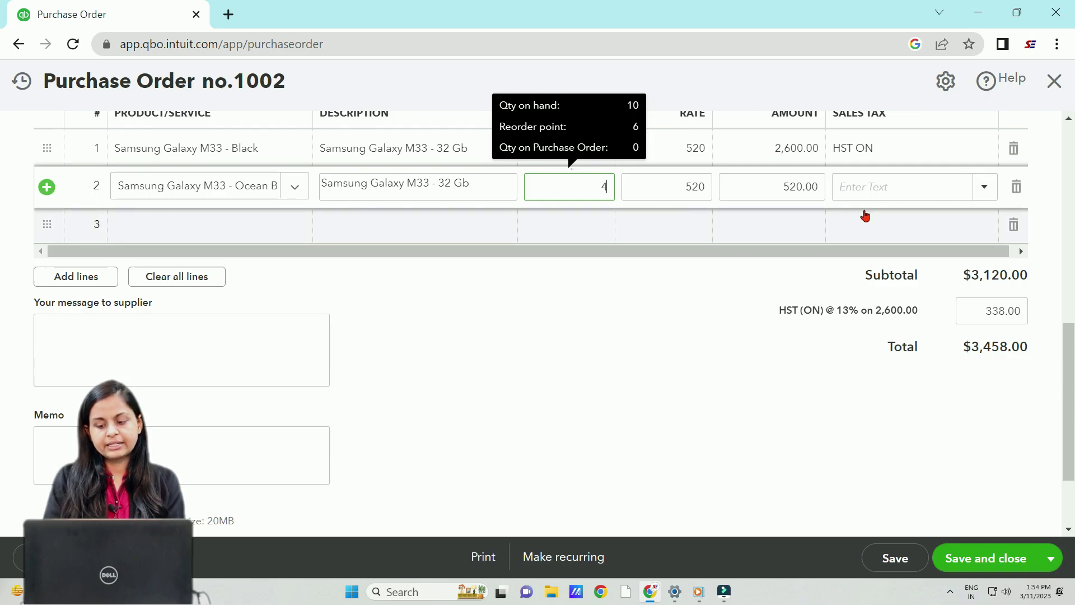
# Step: Apply the HST ON (13%) sales tax to the Samsung Galaxy M33 - Ocean Blue line
pyautogui.click(874, 193)
pyautogui.click(984, 187)
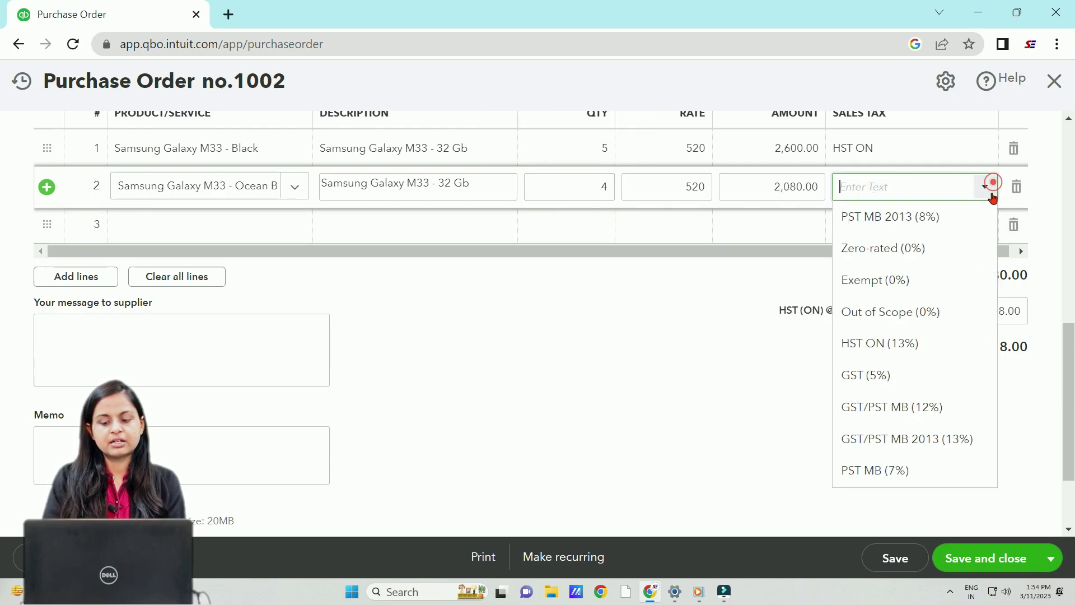
pyautogui.click(926, 343)
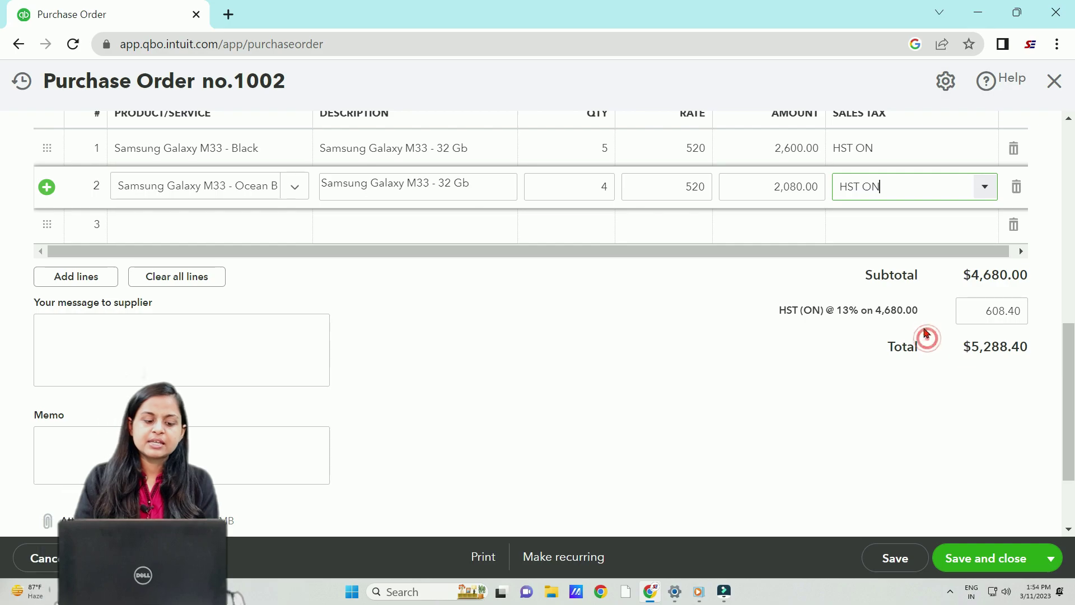
pyautogui.click(257, 223)
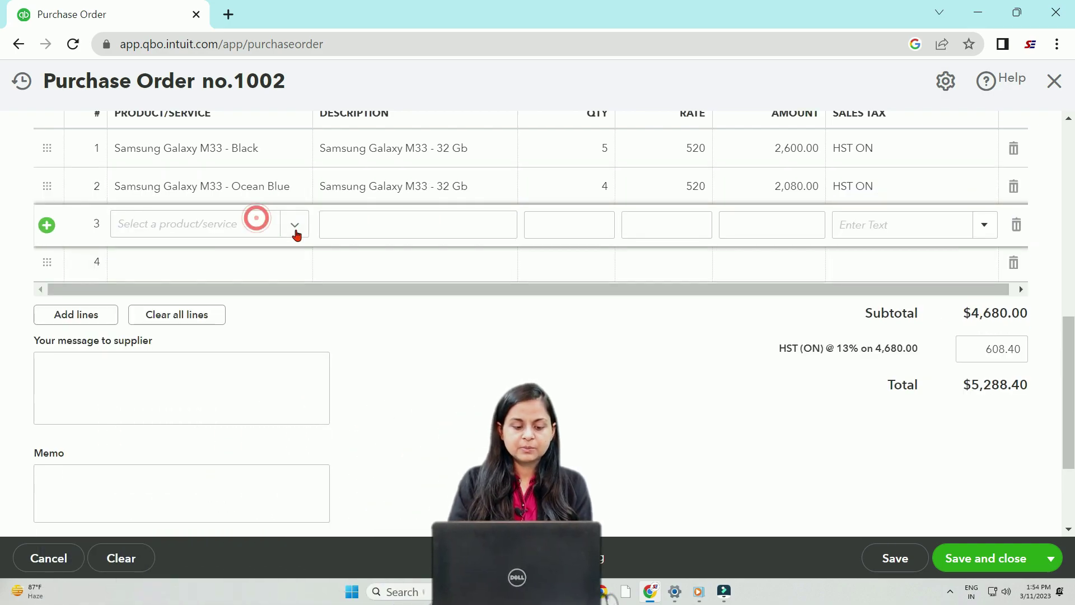
pyautogui.click(296, 227)
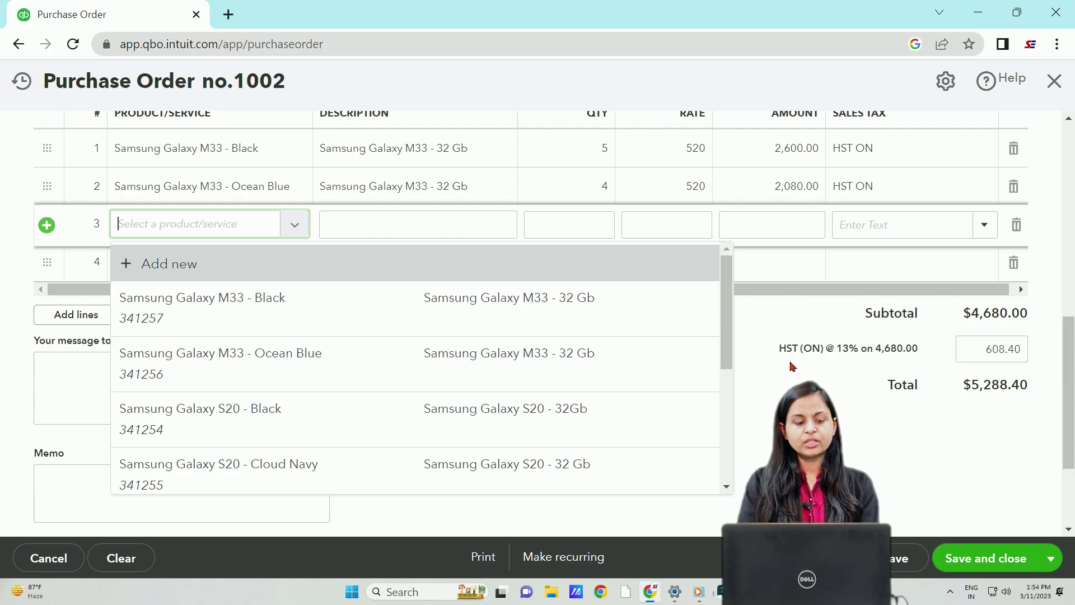
pyautogui.click(789, 361)
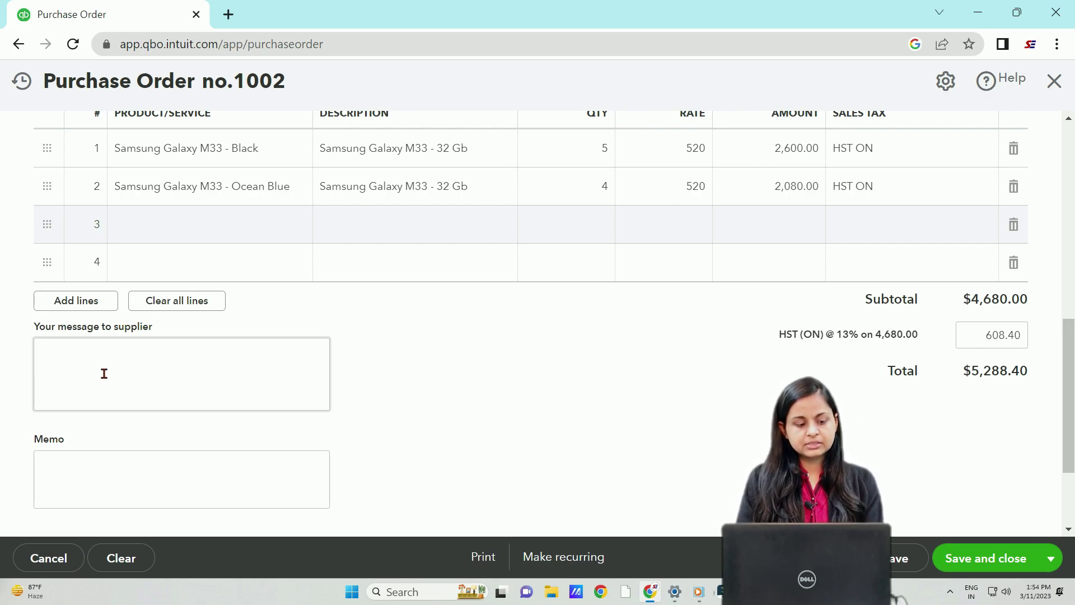
# Step: Try to save and send the purchase order, leaving the supplier message, memo and attachments empty
pyautogui.click(95, 474)
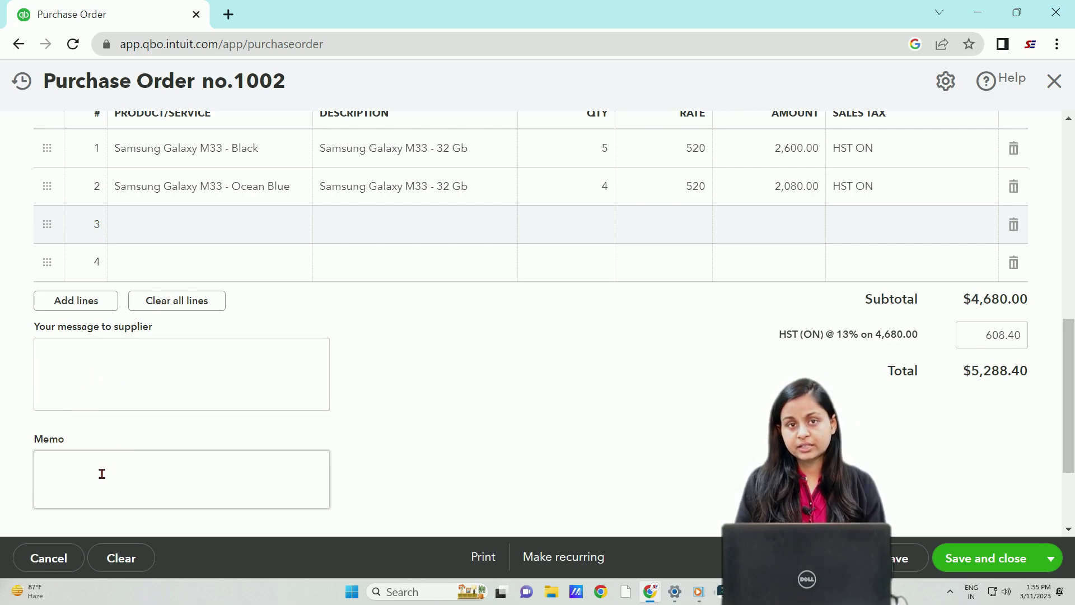
pyautogui.scroll(-3, 98, 482)
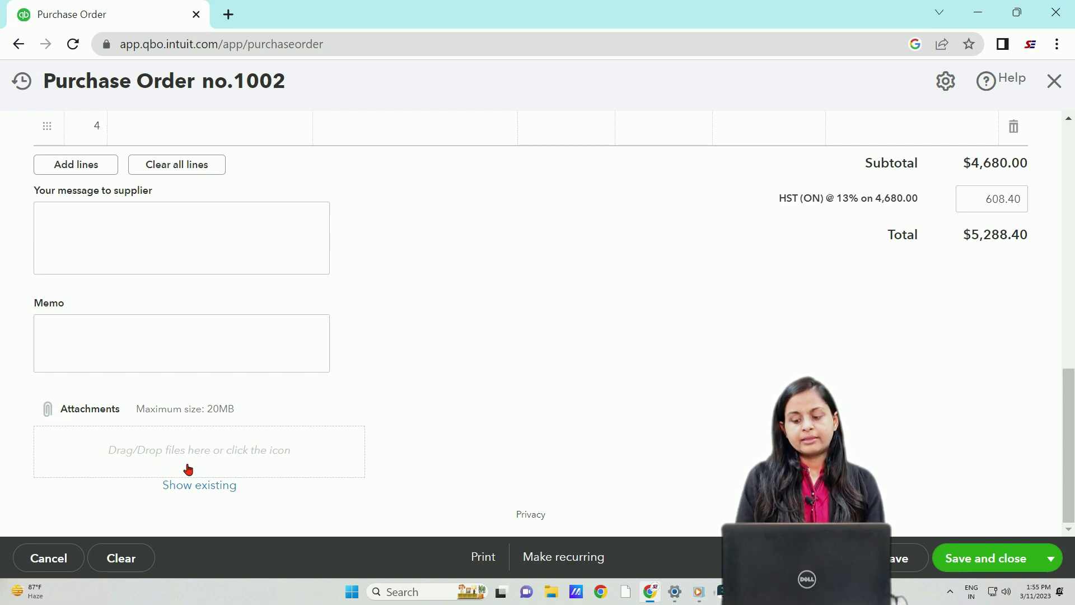
pyautogui.click(1051, 558)
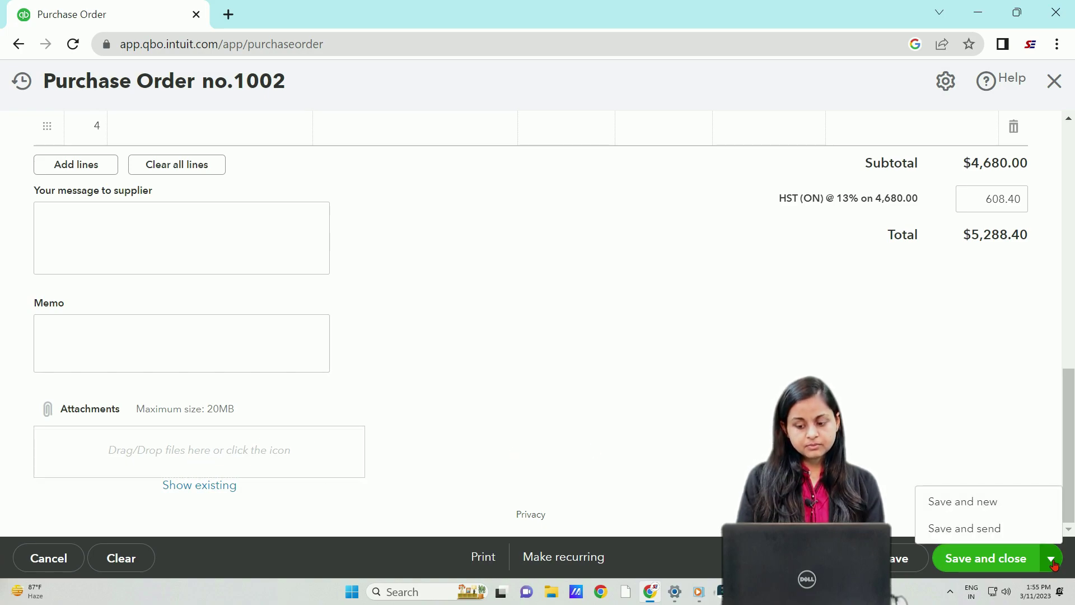
pyautogui.click(973, 529)
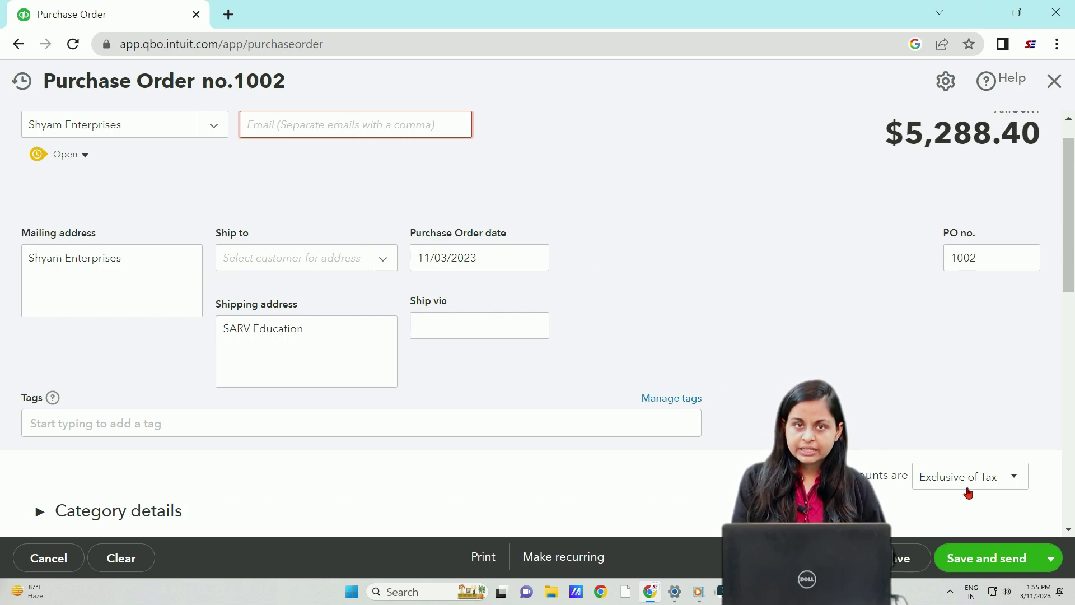
# Step: Save and close the purchase order
pyautogui.click(1052, 567)
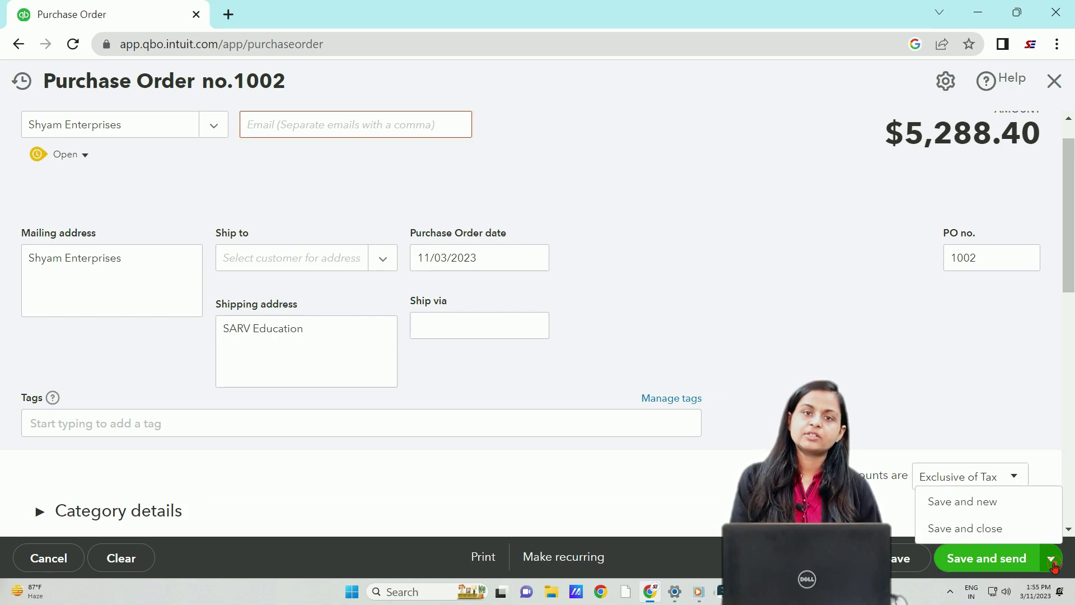
pyautogui.click(974, 532)
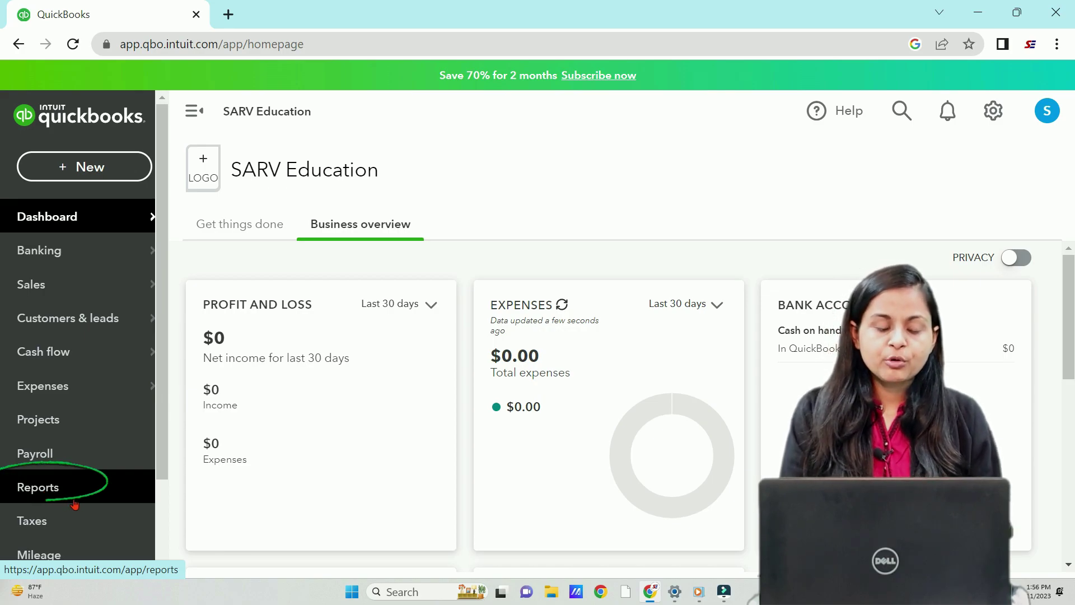
# Step: Find the Open Purchase Order List report by searching the reports for "purchase o" and open it
pyautogui.click(74, 503)
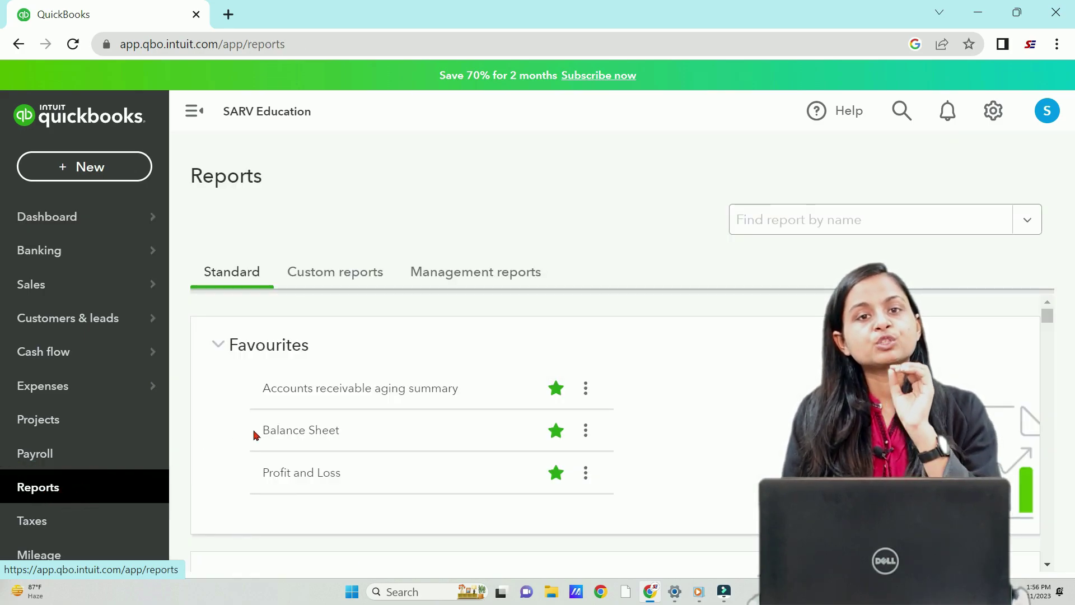
pyautogui.scroll(-8, 257, 437)
pyautogui.scroll(-7, 261, 439)
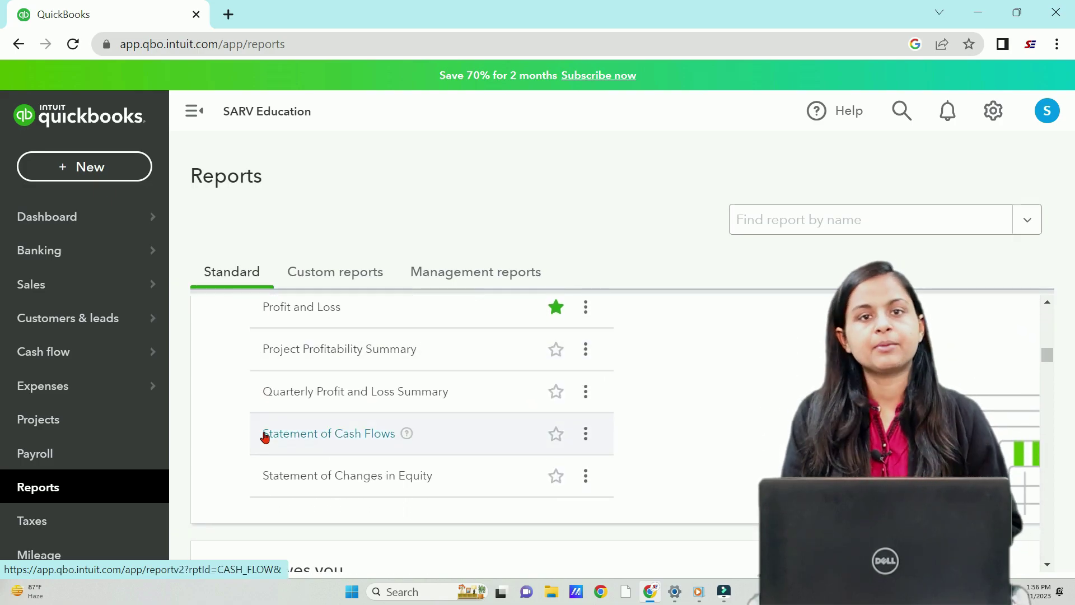
pyautogui.click(742, 233)
pyautogui.write('purchase p')
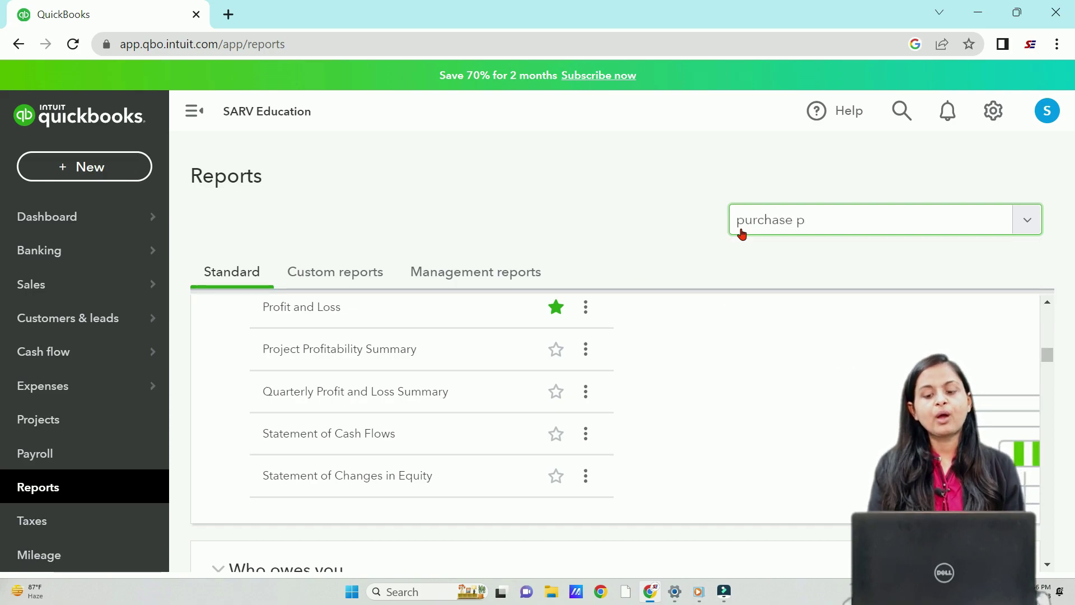
pyautogui.press('BackSpace')
pyautogui.write('o')
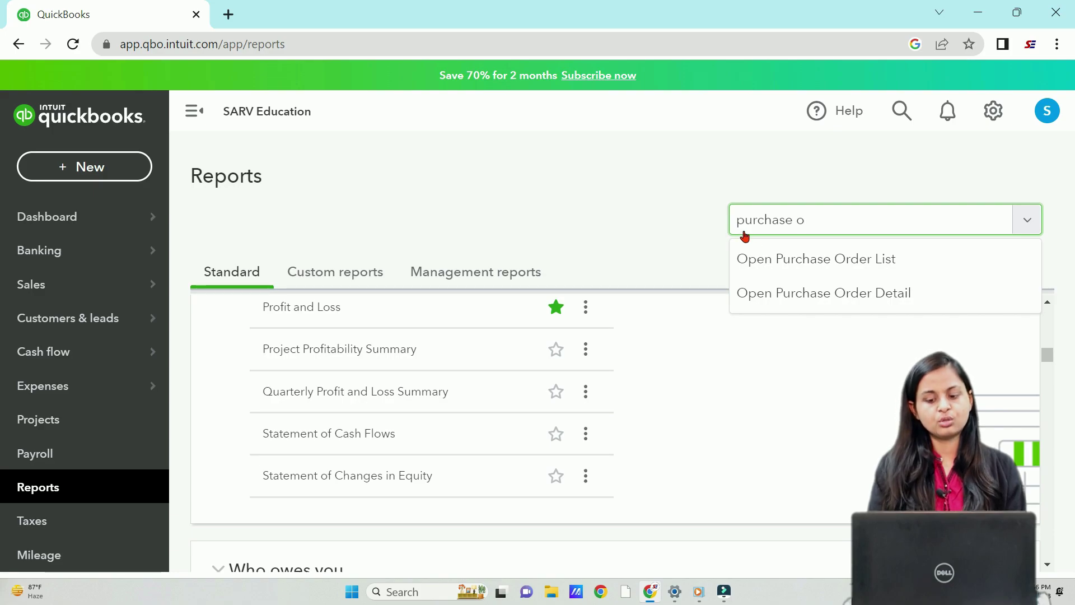
pyautogui.click(846, 267)
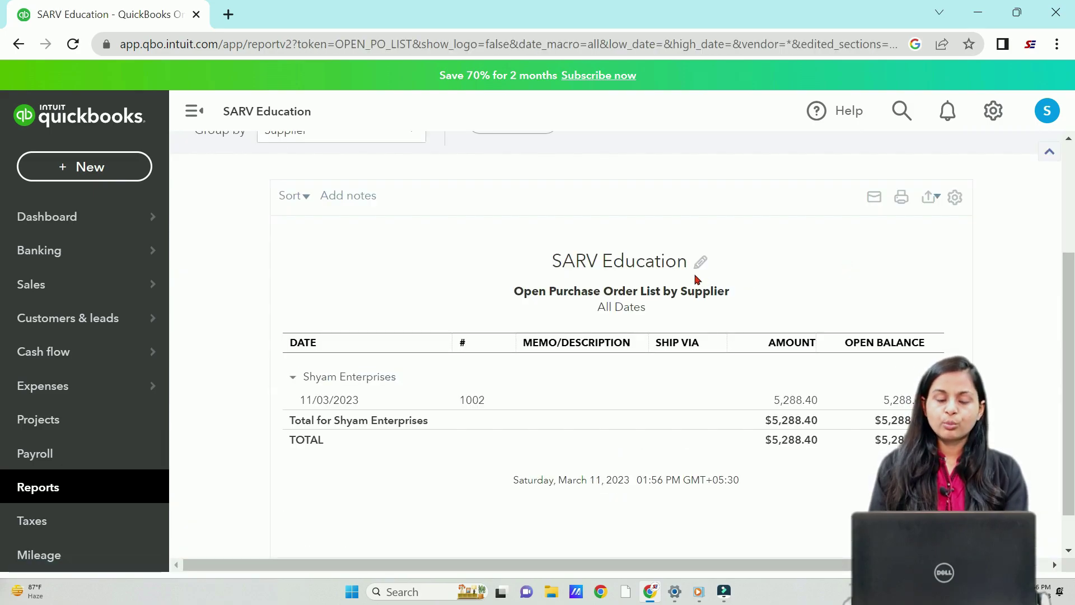
# Step: Run the Open Purchase Order List report for All Dates, grouped by Supplier, and review the listed orders
pyautogui.scroll(1, 577, 320)
pyautogui.scroll(3, 577, 319)
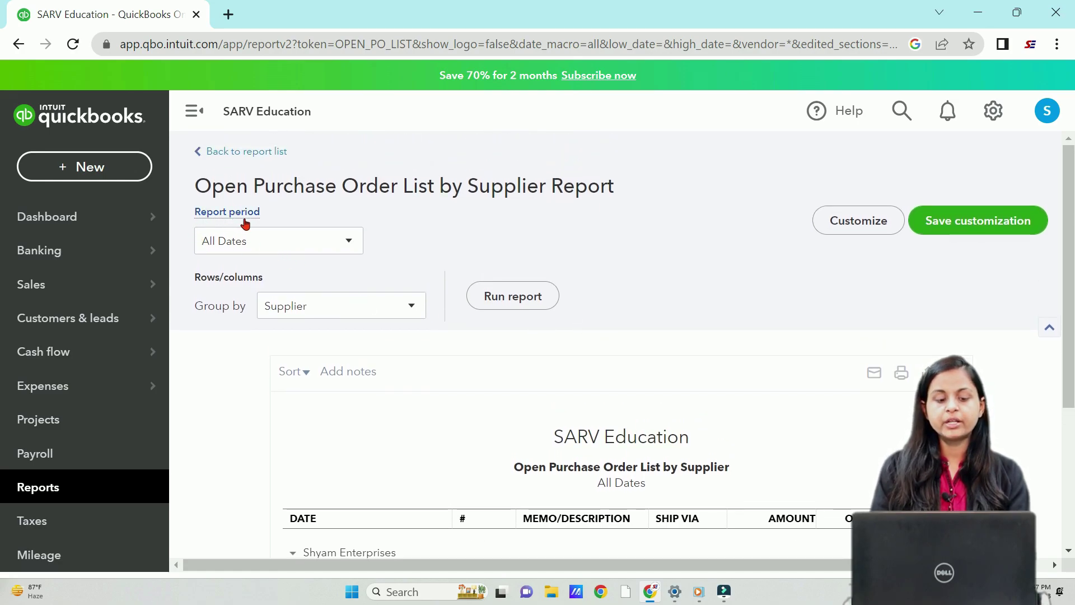
pyautogui.click(352, 251)
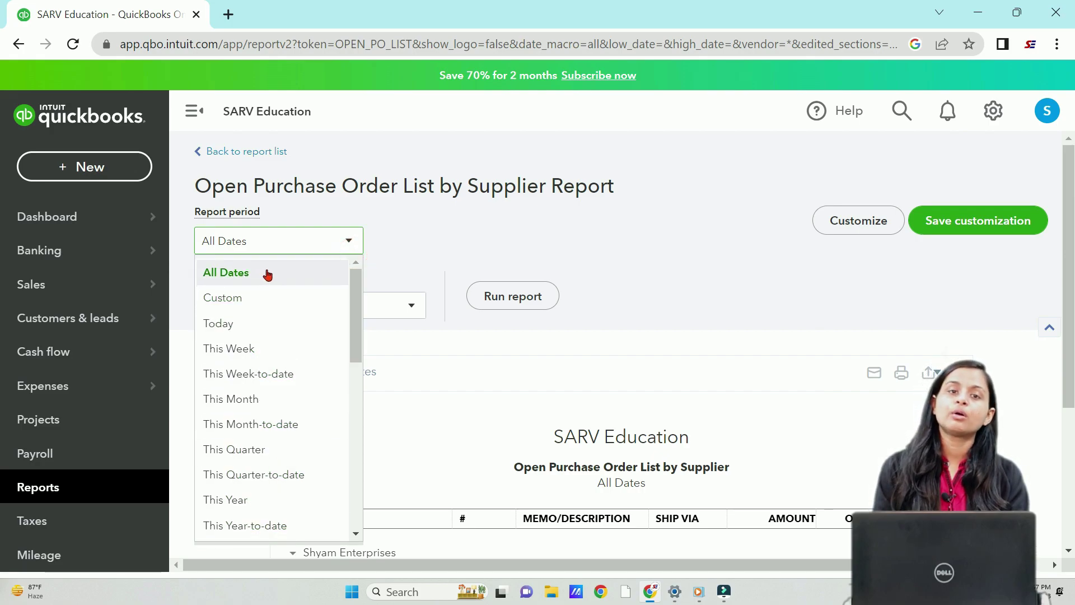
pyautogui.click(287, 253)
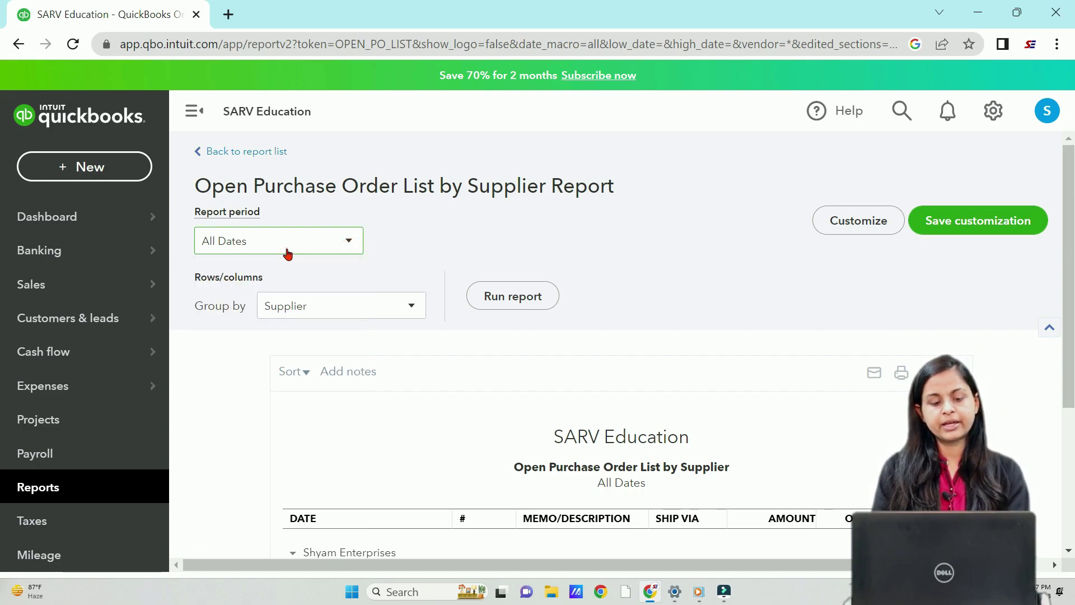
pyautogui.click(523, 301)
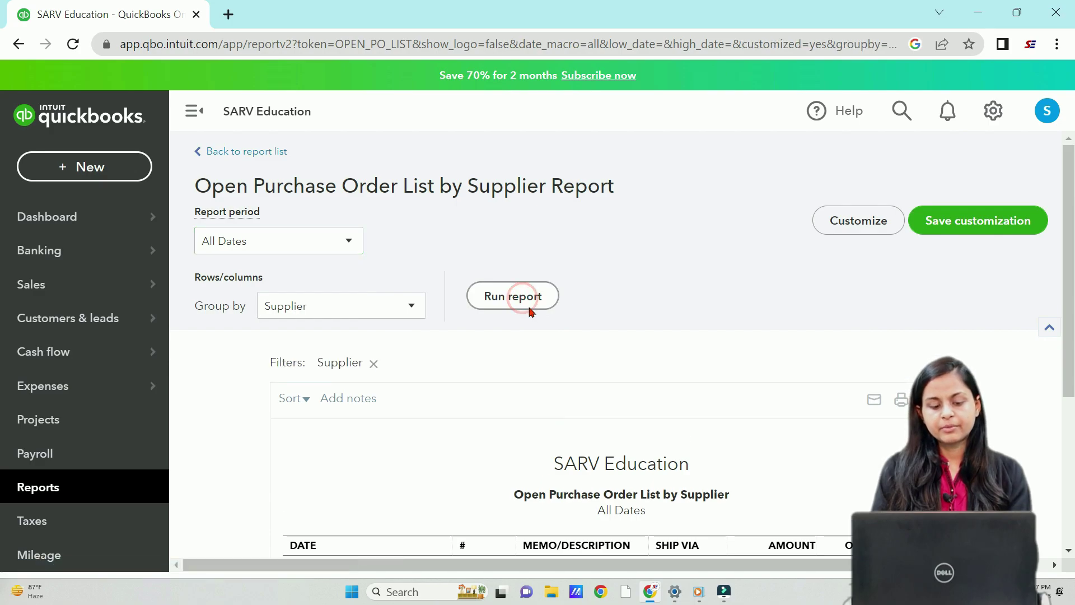
pyautogui.scroll(-3, 532, 319)
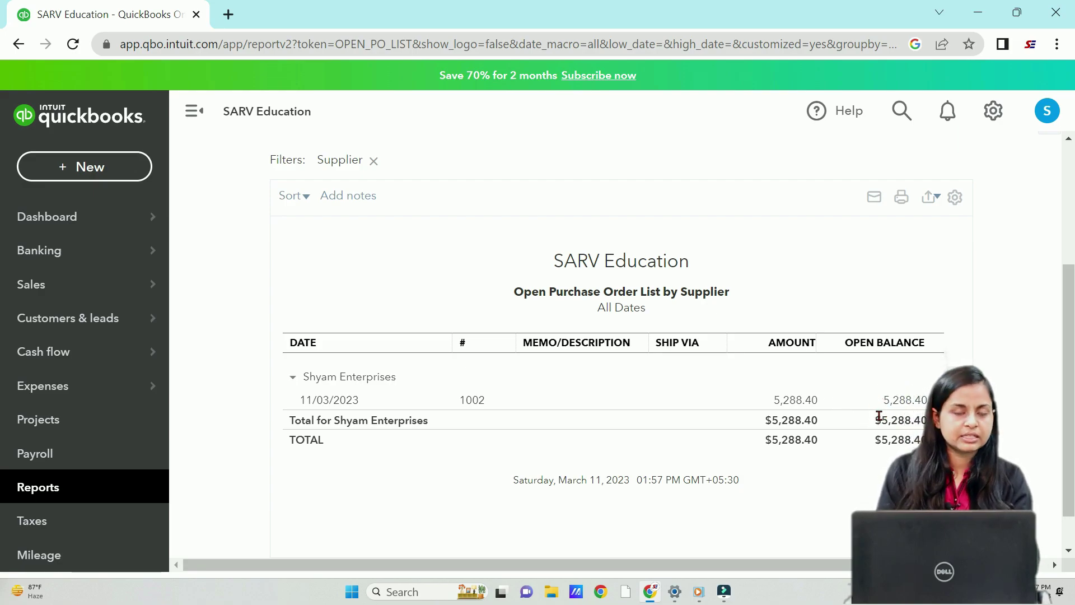
pyautogui.scroll(4, 879, 417)
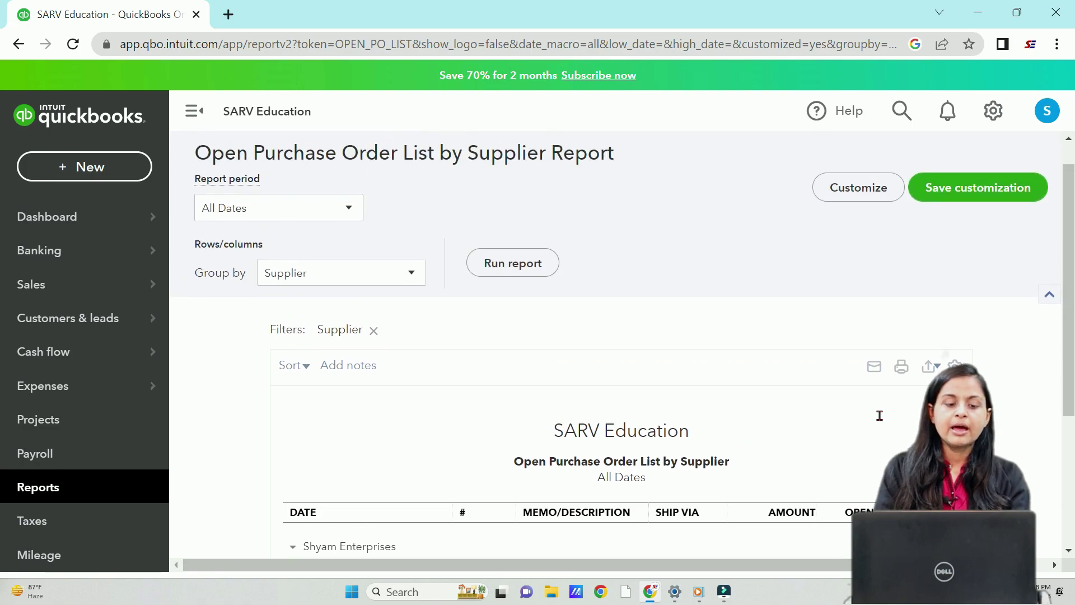
# Step: Return to the report list, search for "purchase o" and open the Open Purchase Order Detail report
pyautogui.click(251, 152)
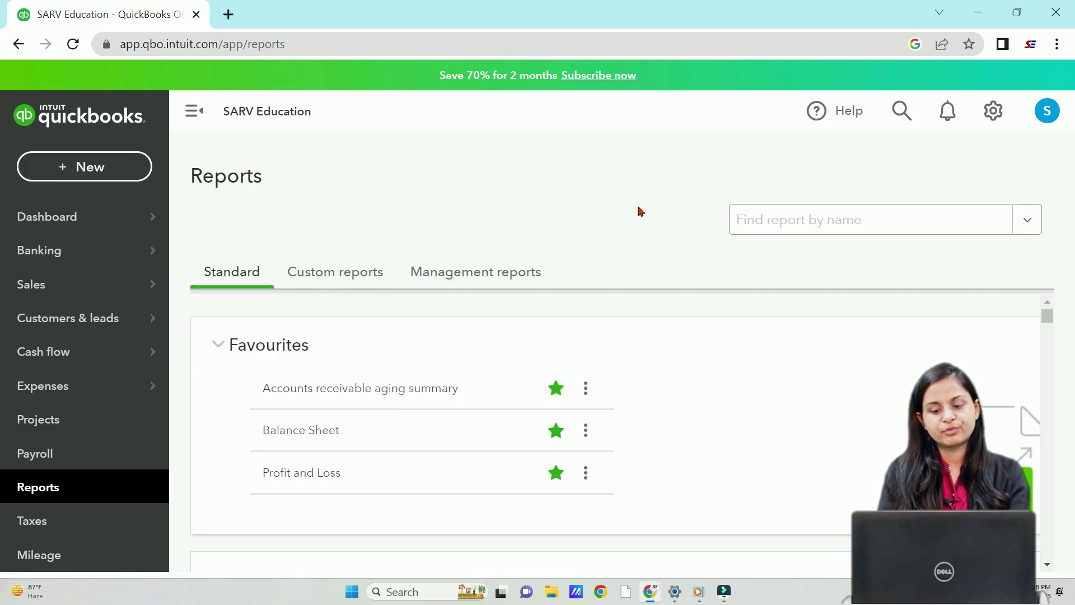
pyautogui.click(748, 226)
pyautogui.write('pu')
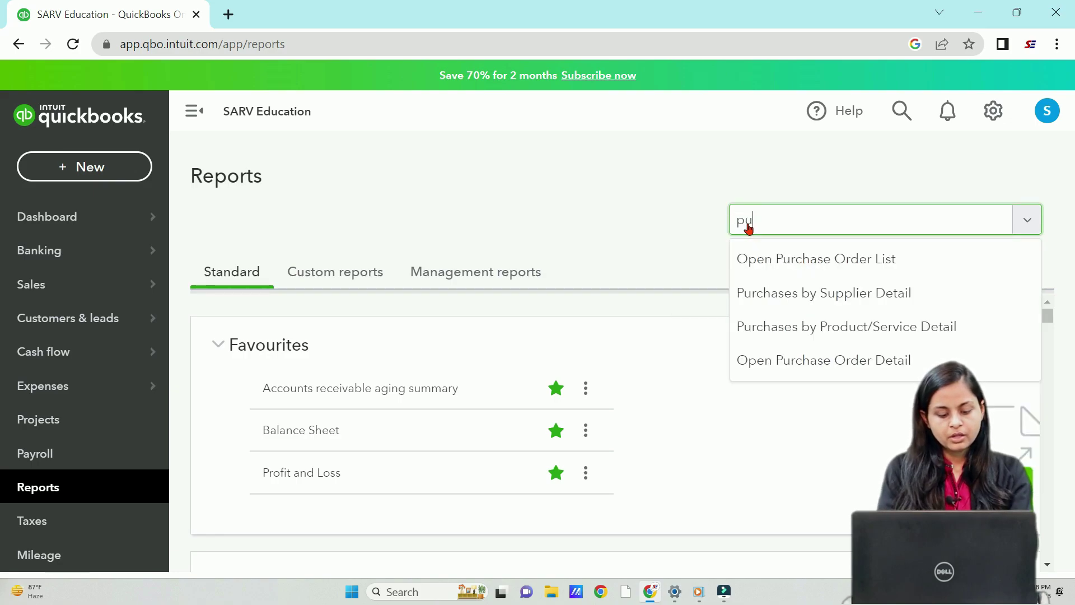
pyautogui.write('rchase o')
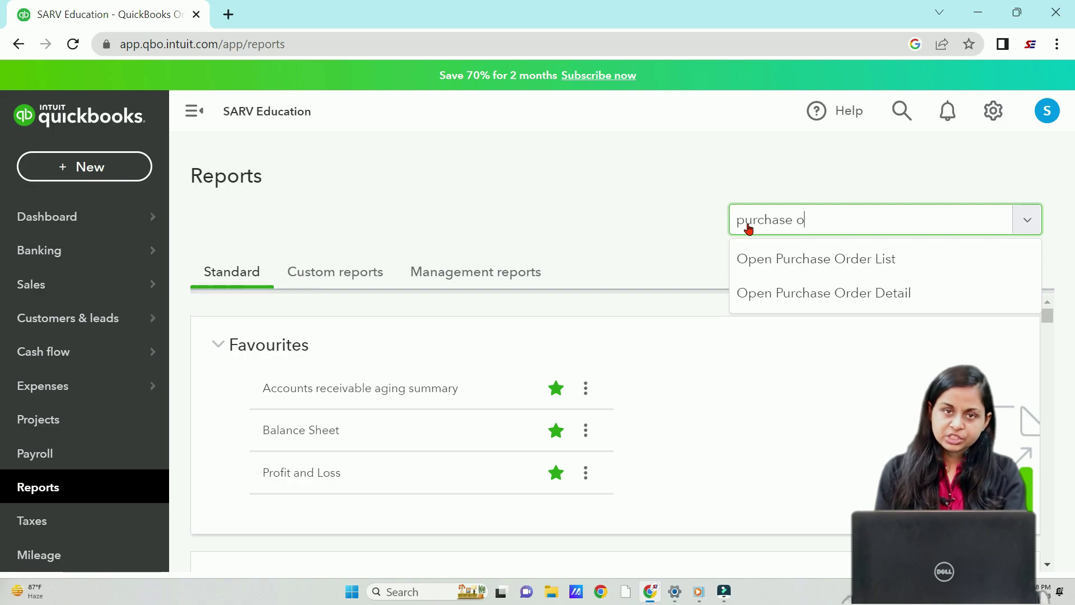
pyautogui.click(812, 293)
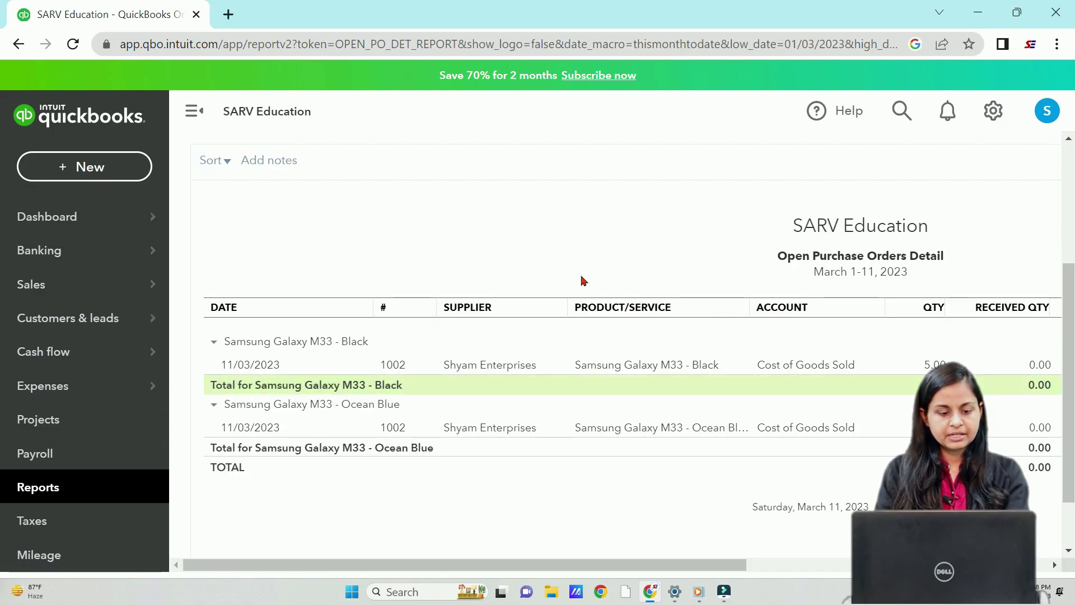
# Step: Set the Open Purchase Orders Detail report period to This Month and run the report
pyautogui.scroll(4, 421, 246)
pyautogui.click(349, 227)
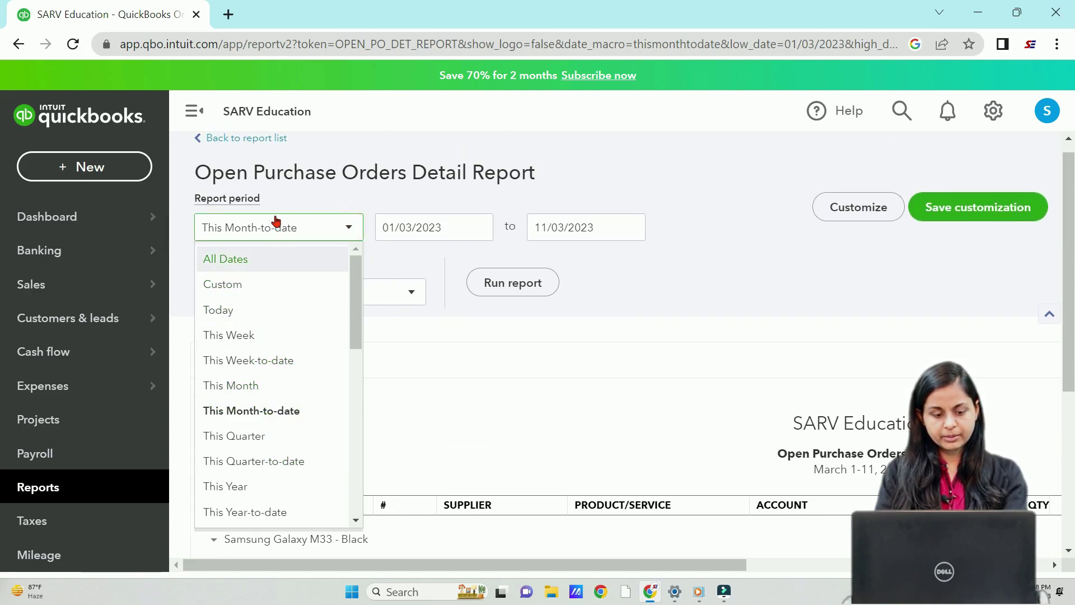
pyautogui.click(286, 388)
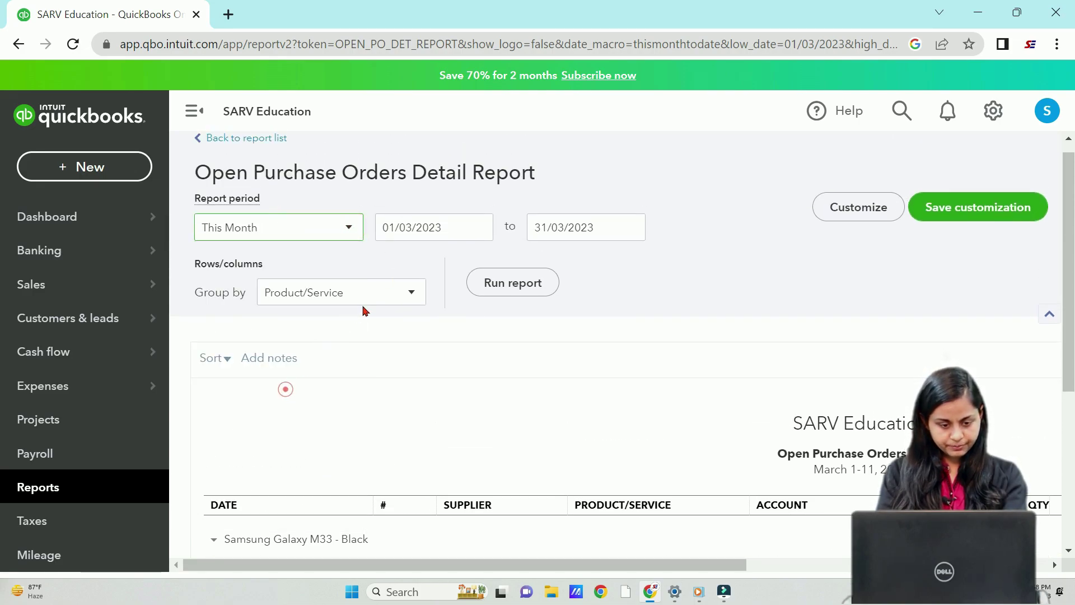
pyautogui.click(478, 286)
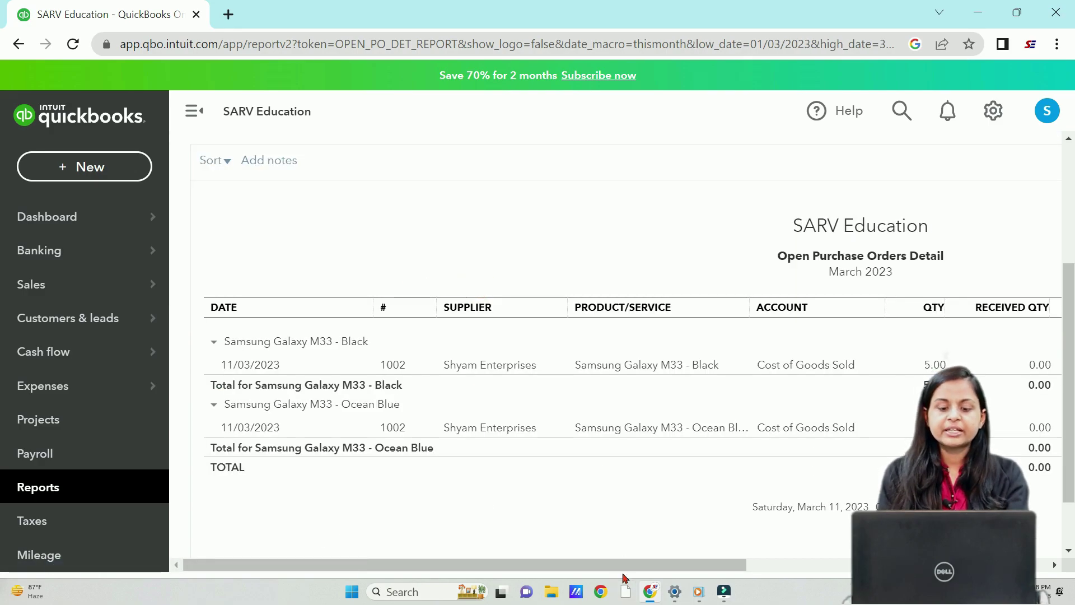
pyautogui.moveTo(634, 566)
pyautogui.mouseDown()
pyautogui.moveTo(887, 564)
pyautogui.moveTo(616, 557)
pyautogui.mouseUp()
# Step: Group the Open Purchase Orders Detail report by Supplier, run it and examine its quantity and amount columns
pyautogui.scroll(3, 480, 411)
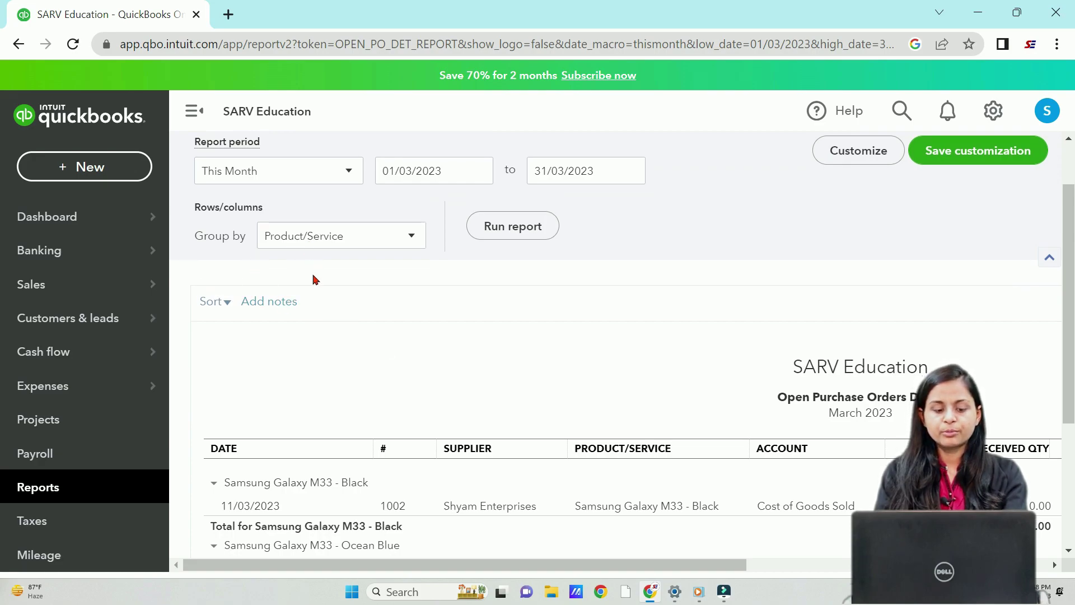
pyautogui.scroll(-2, 386, 341)
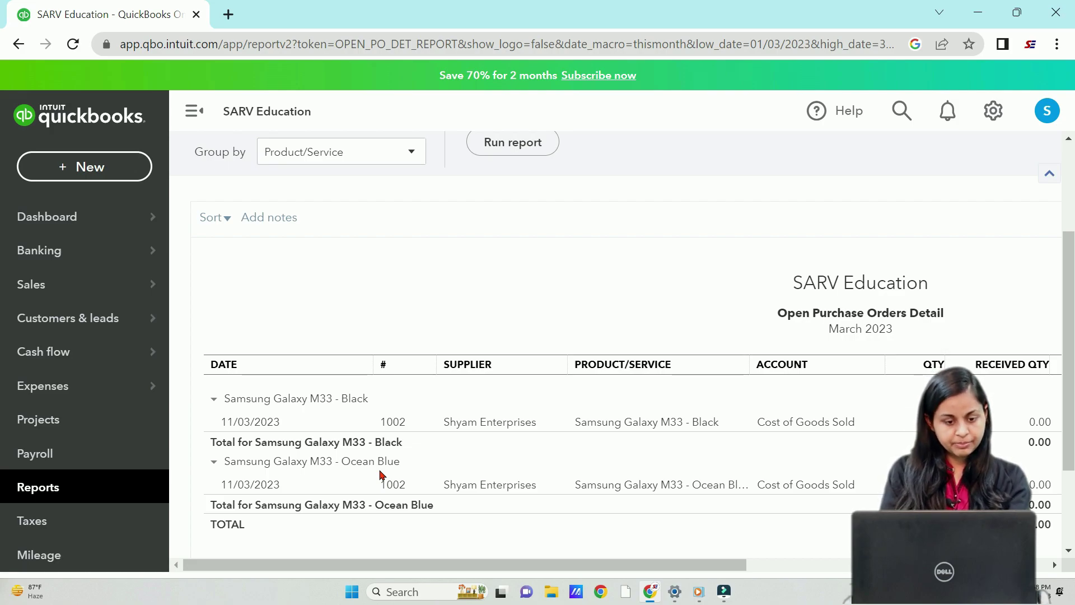
pyautogui.scroll(2, 379, 475)
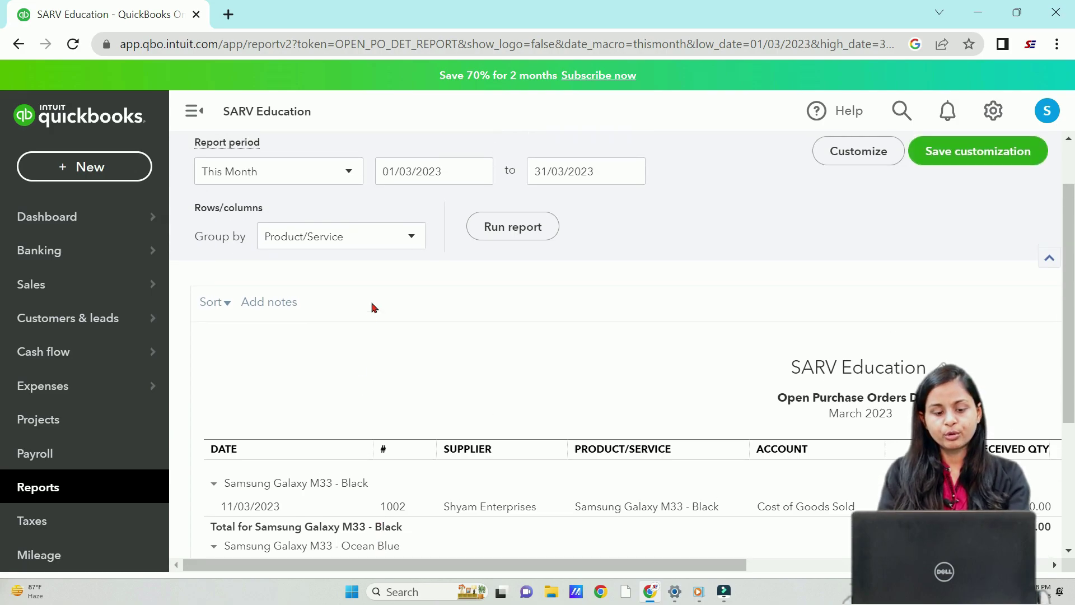
pyautogui.click(395, 241)
pyautogui.click(365, 319)
pyautogui.click(477, 231)
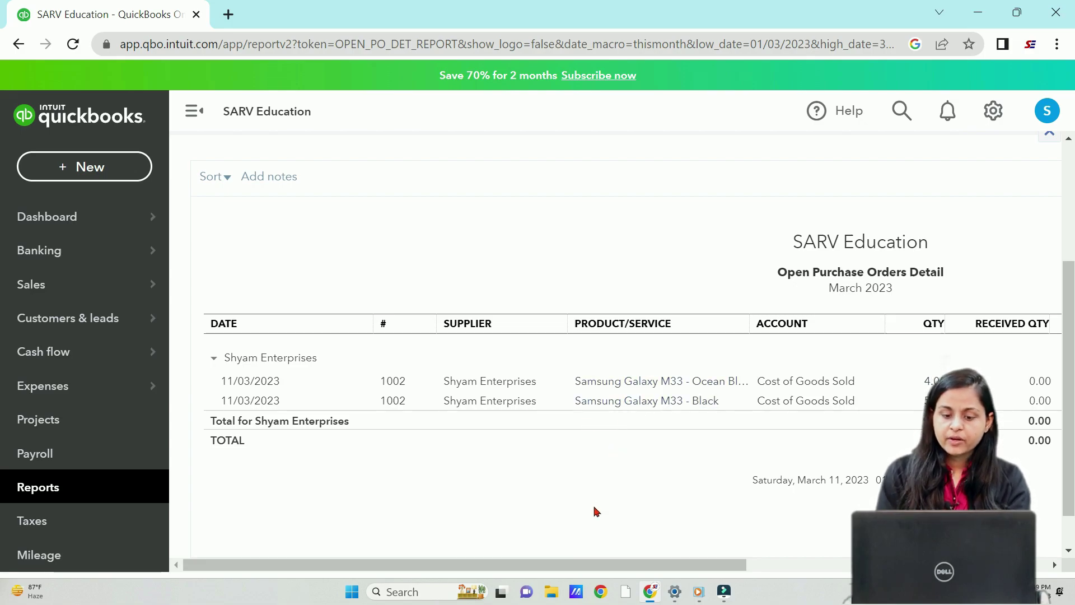
pyautogui.moveTo(609, 569); pyautogui.dragTo(900, 551)
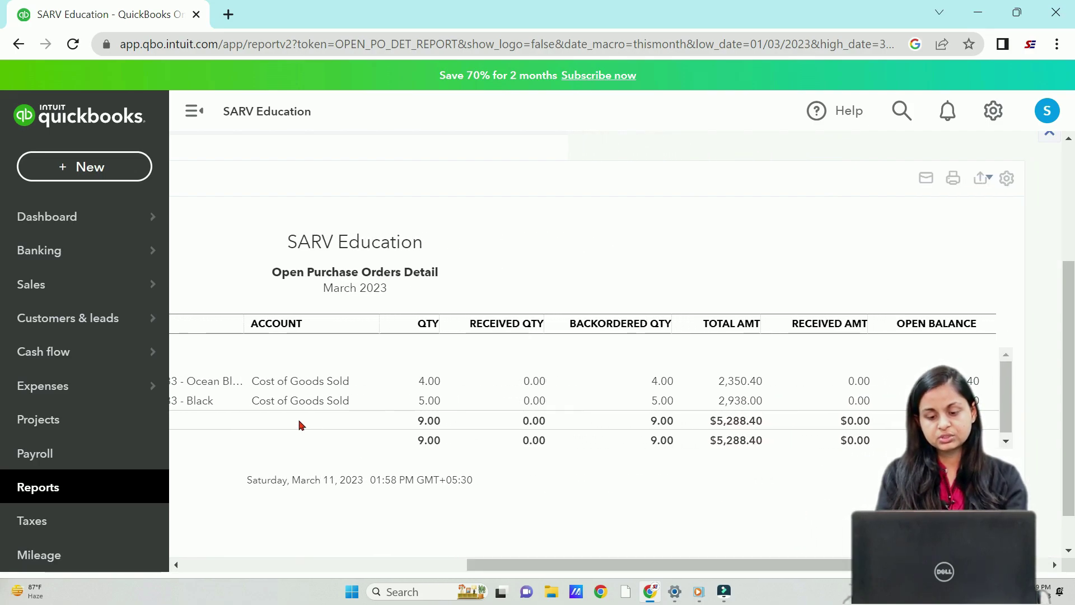